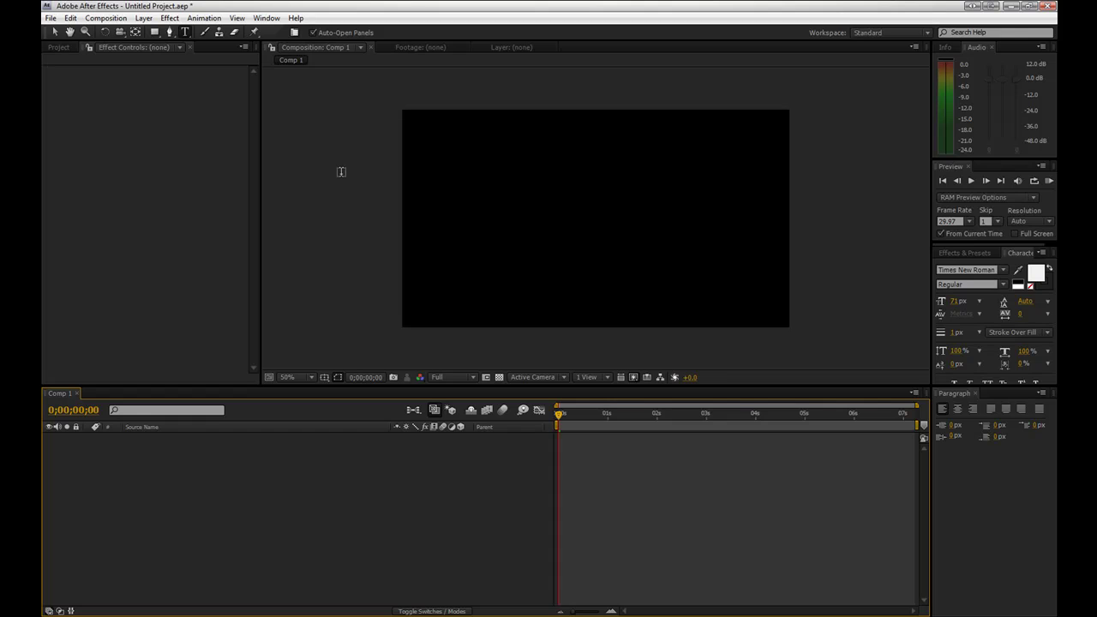
Create a text layer reading "AMT PRODUCTIONS" in the upper middle of the composition.
left_click(465, 202)
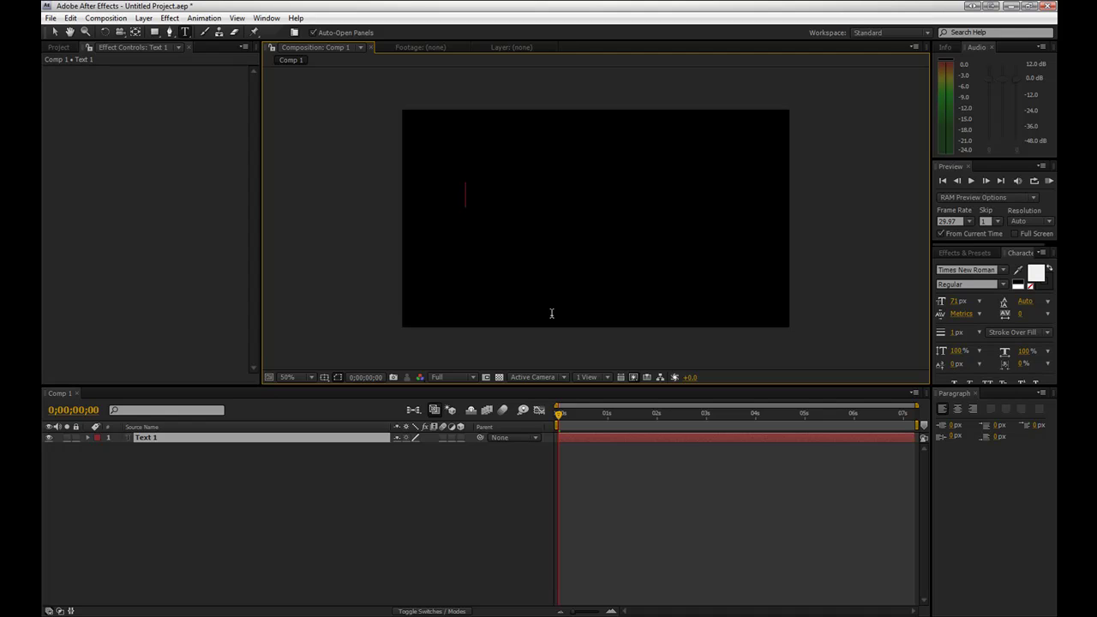
type("AMT PRO")
key("BackSpace")
type("DUCTIONS")
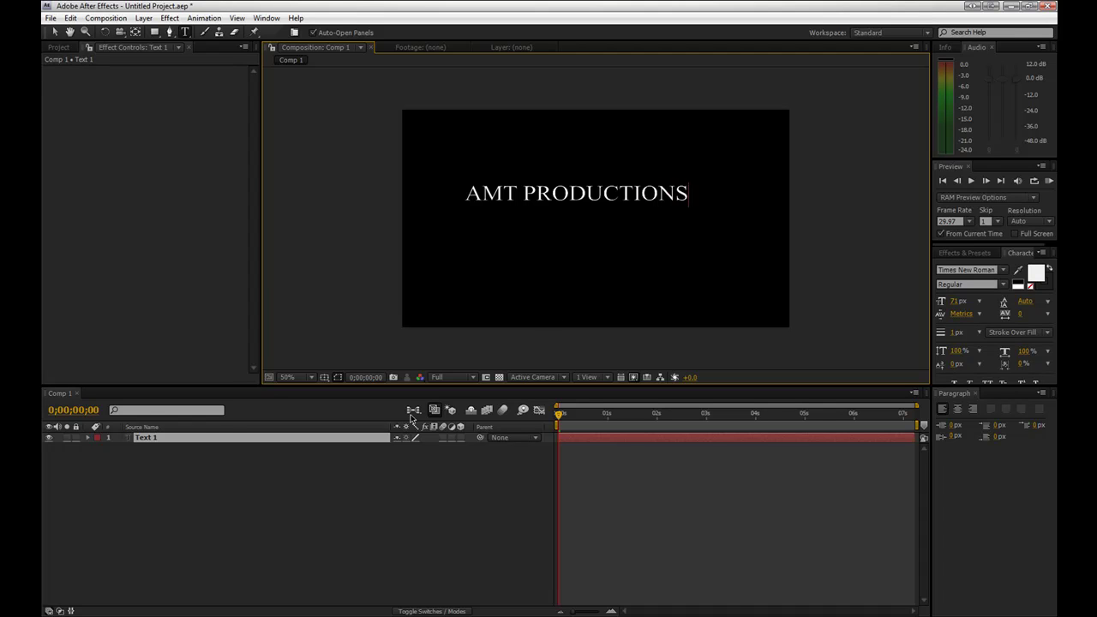
left_click(137, 438)
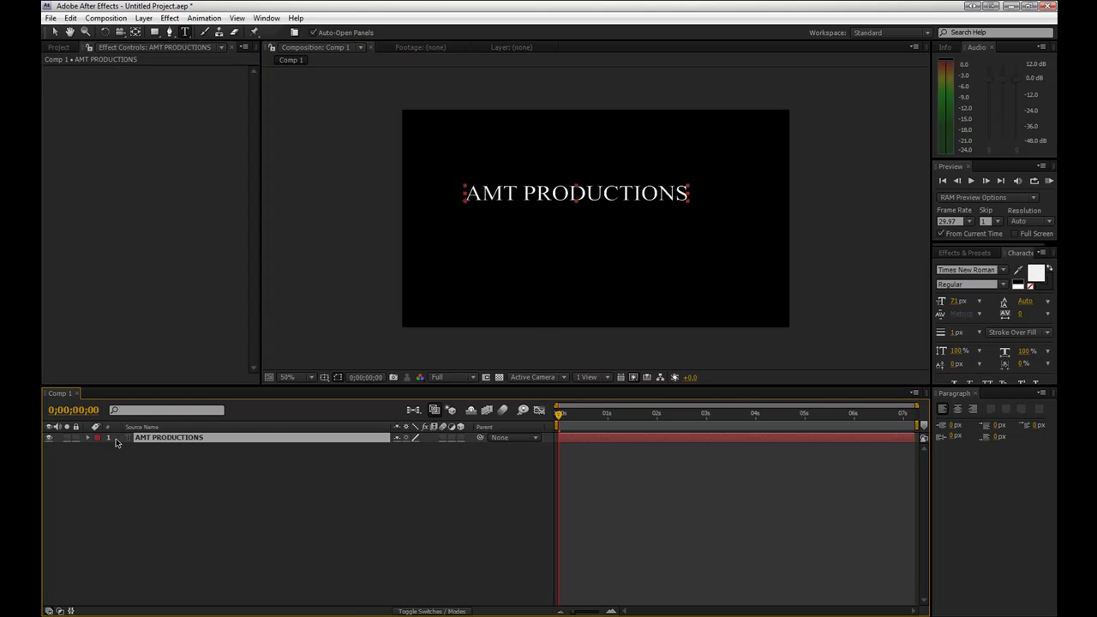
Add a text animator with Opacity, Rotation and Skew properties to the AMT PRODUCTIONS layer.
left_click(88, 439)
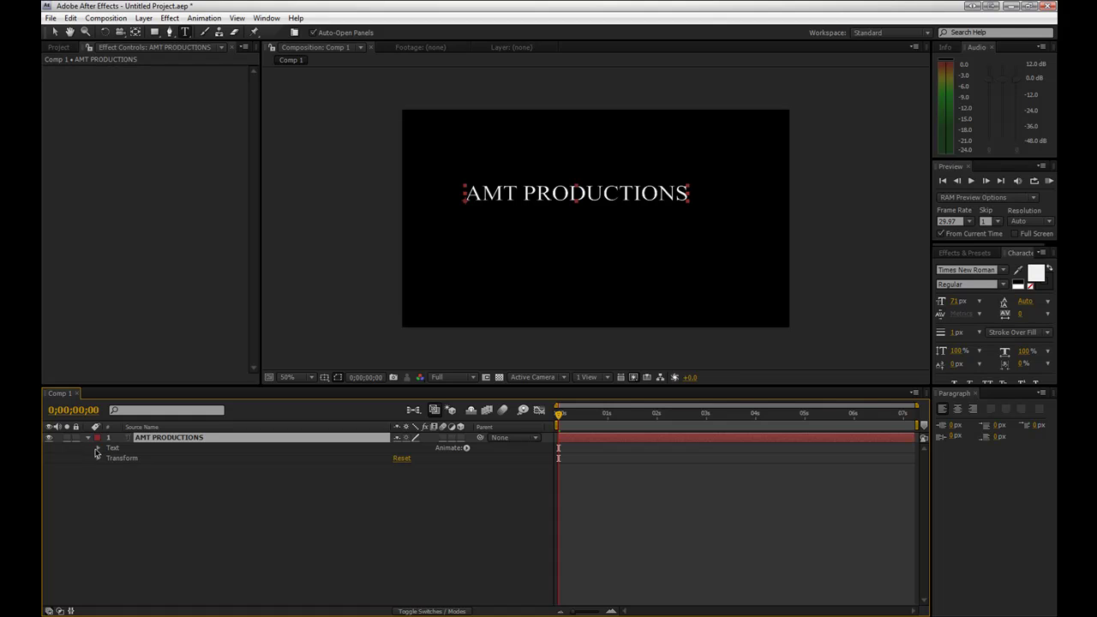
left_click(99, 448)
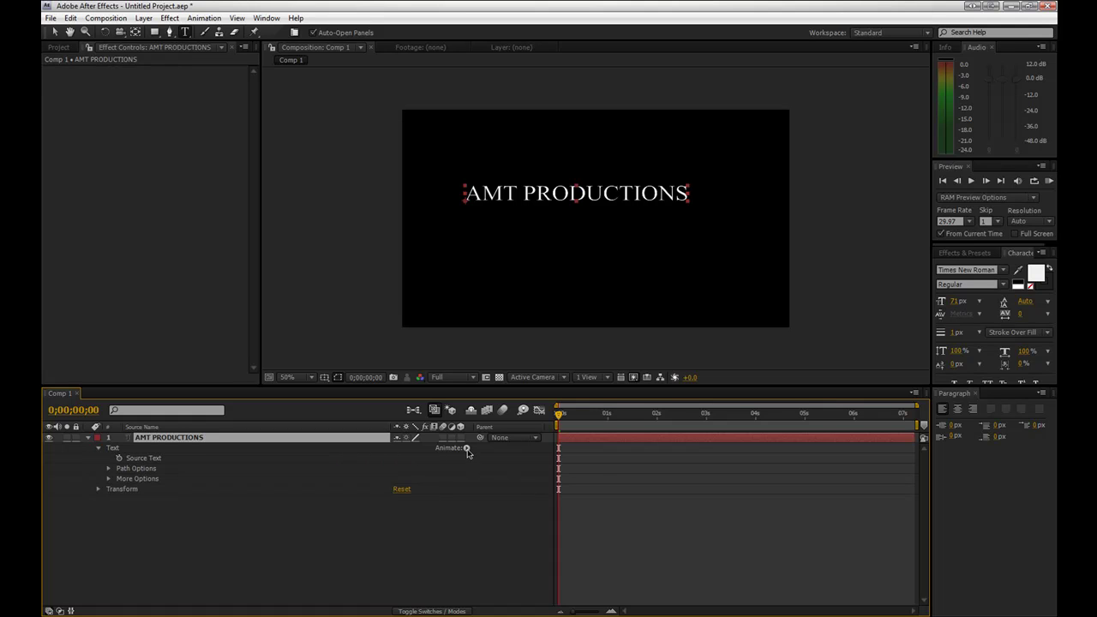
left_click(467, 449)
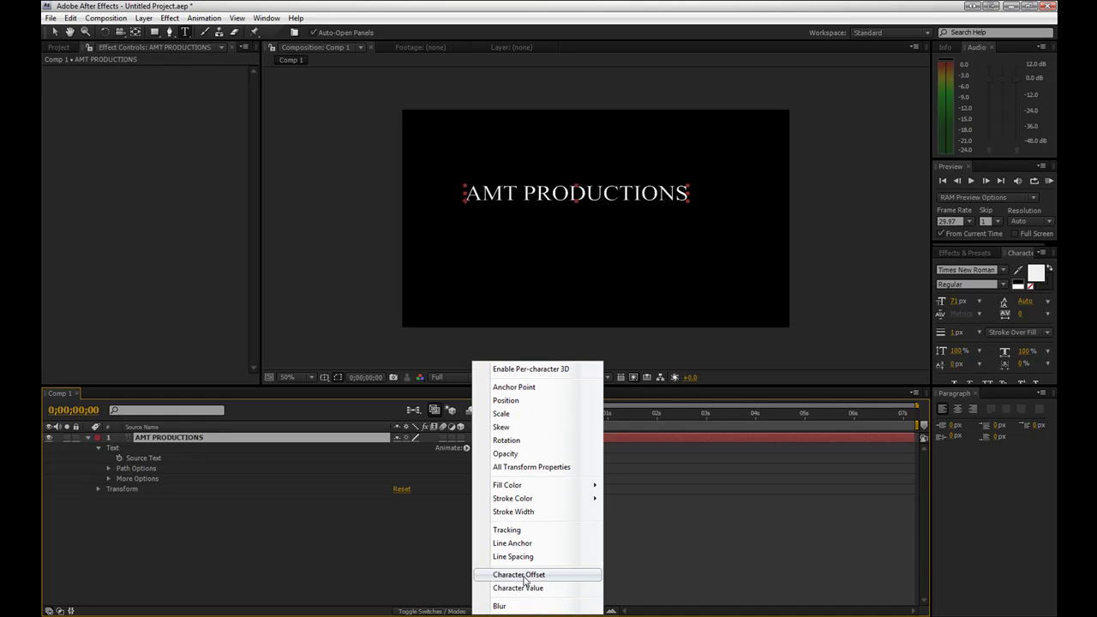
left_click(524, 458)
left_click(466, 447)
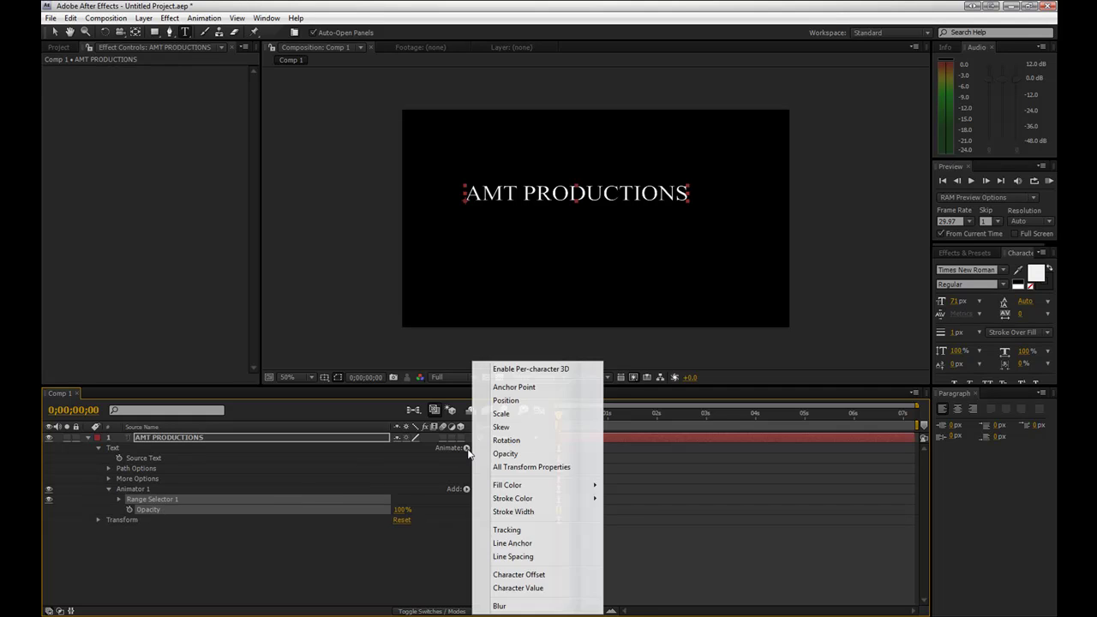
left_click(510, 440)
left_click(466, 447)
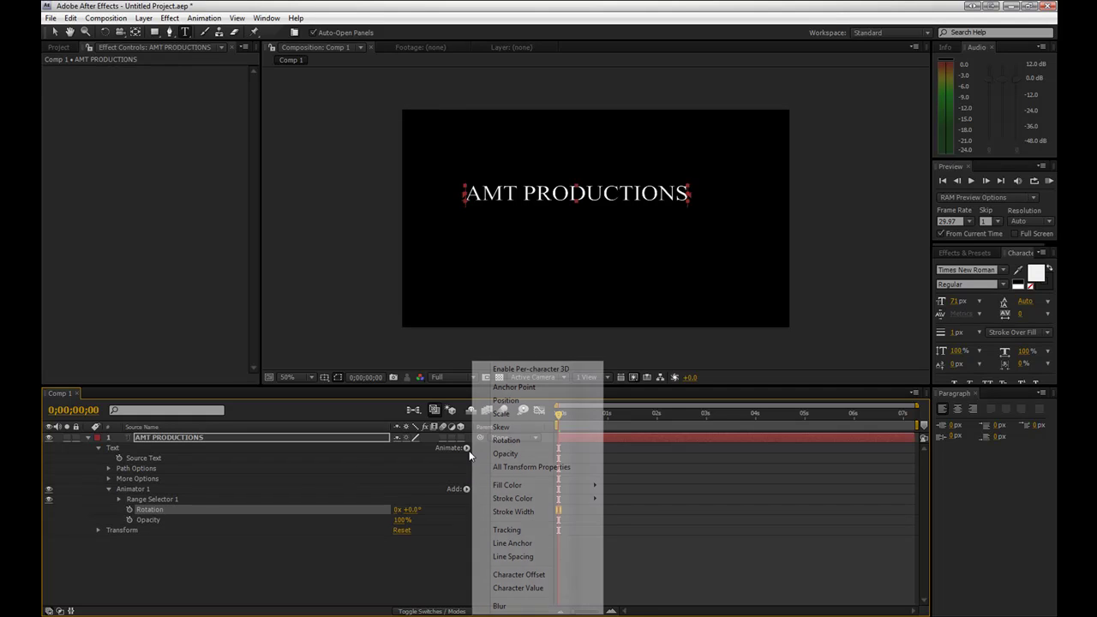
left_click(513, 429)
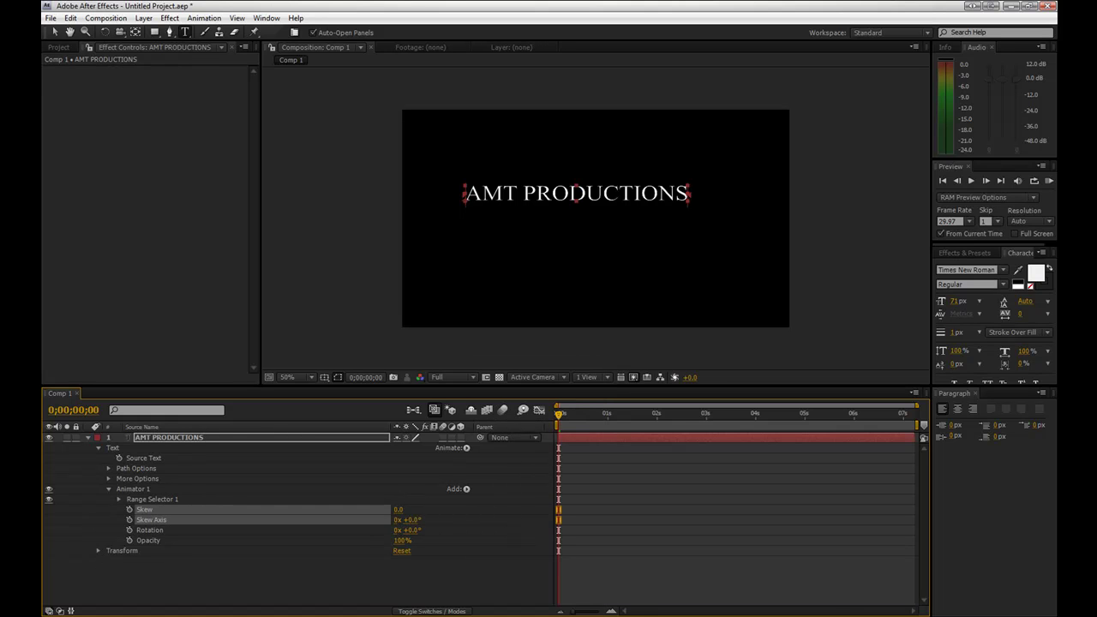
Set Range Selector 1's Start to 100% and End to 0%.
left_click(119, 499)
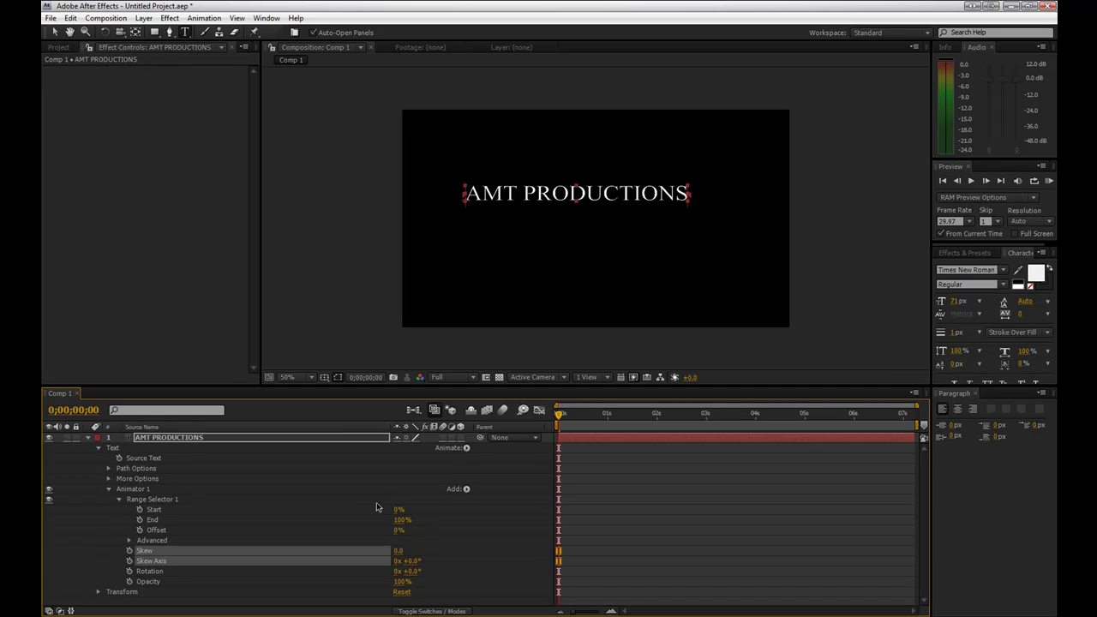
left_click_drag(395, 513, 478, 508)
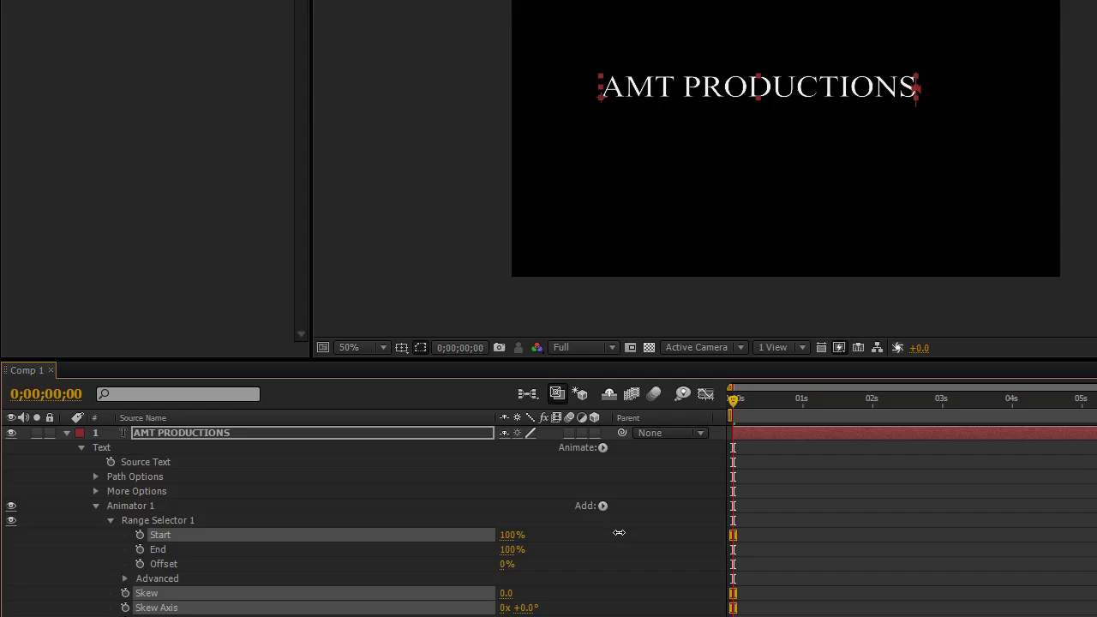
left_click(618, 532)
left_click_drag(510, 549, 417, 551)
left_click(428, 553)
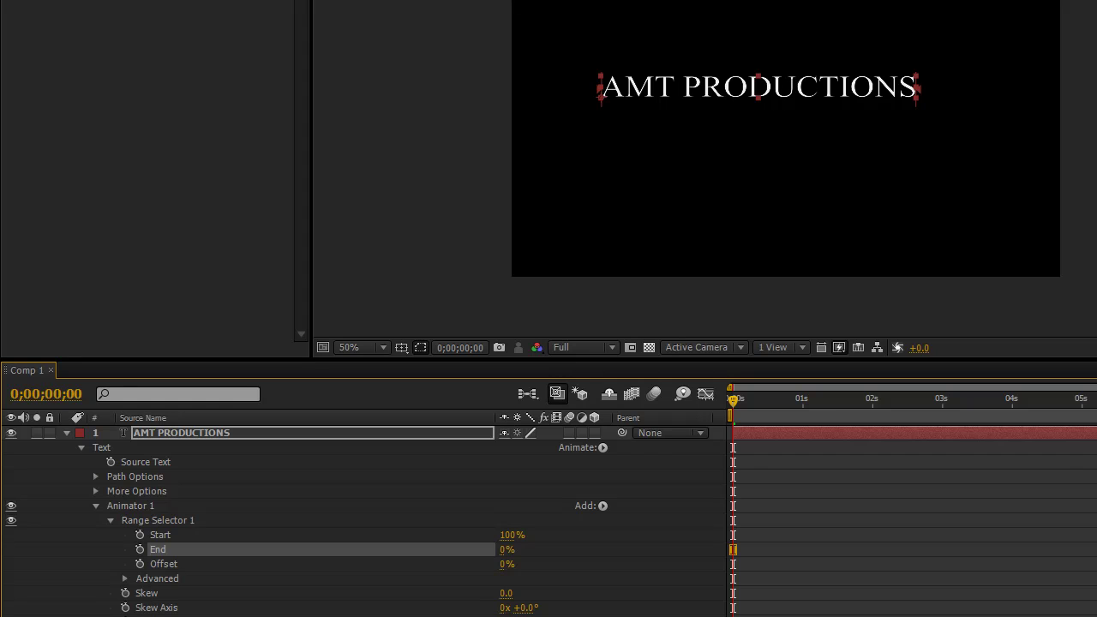
Set the animator's Opacity to 0% and scrub the range selector's End back and forth, leaving it at 58%.
left_click(483, 554)
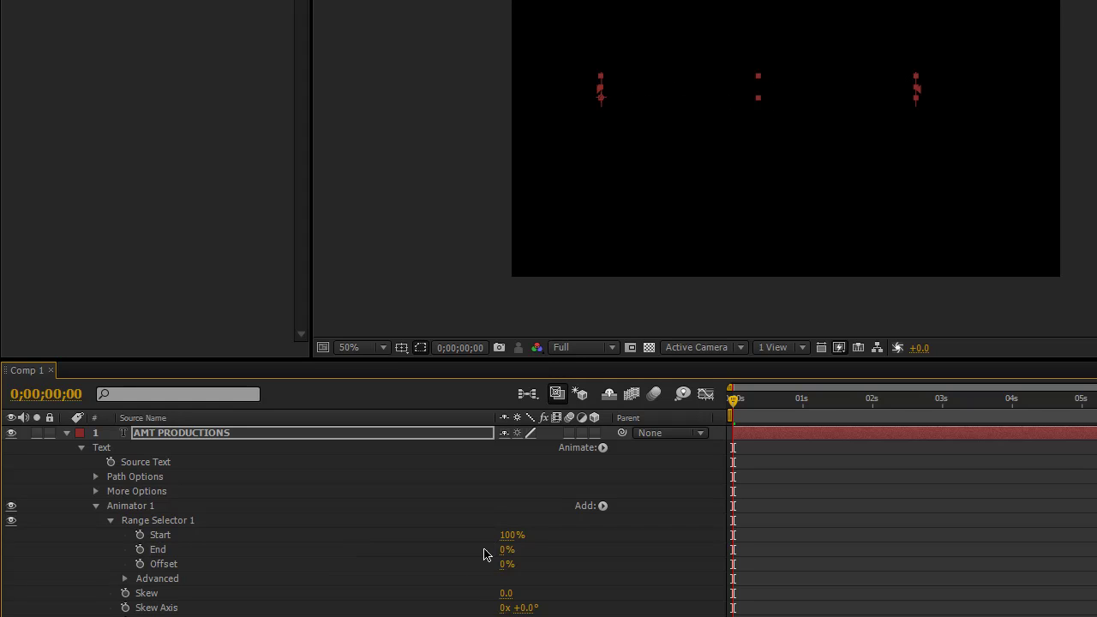
left_click_drag(507, 549, 536, 529)
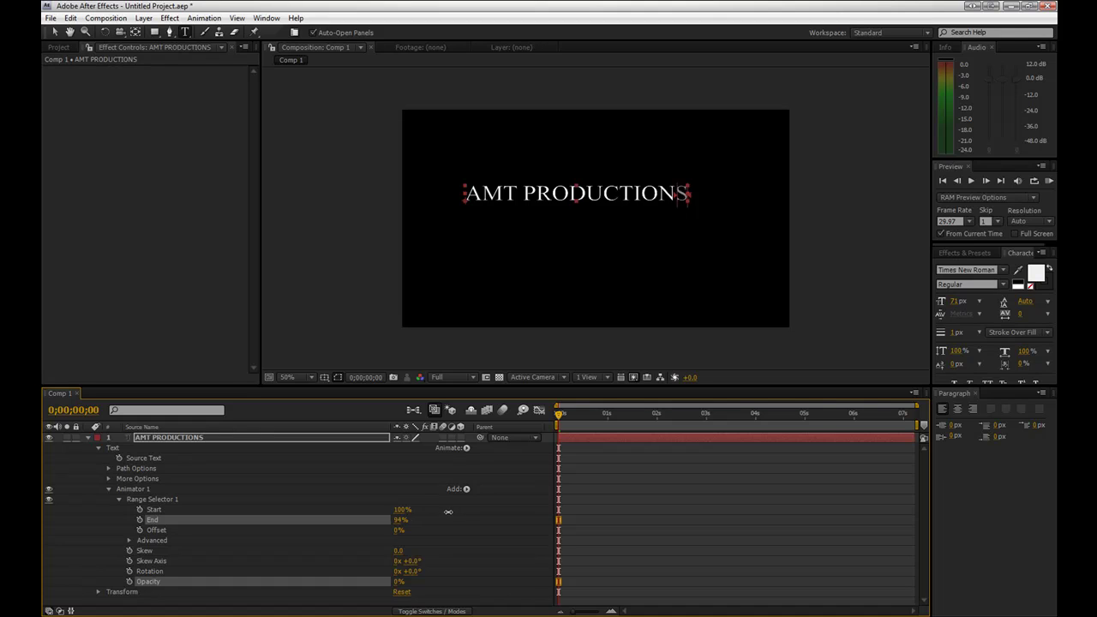
left_click_drag(448, 512, 311, 511)
left_click_drag(395, 519, 535, 512)
left_click_drag(399, 520, 426, 521)
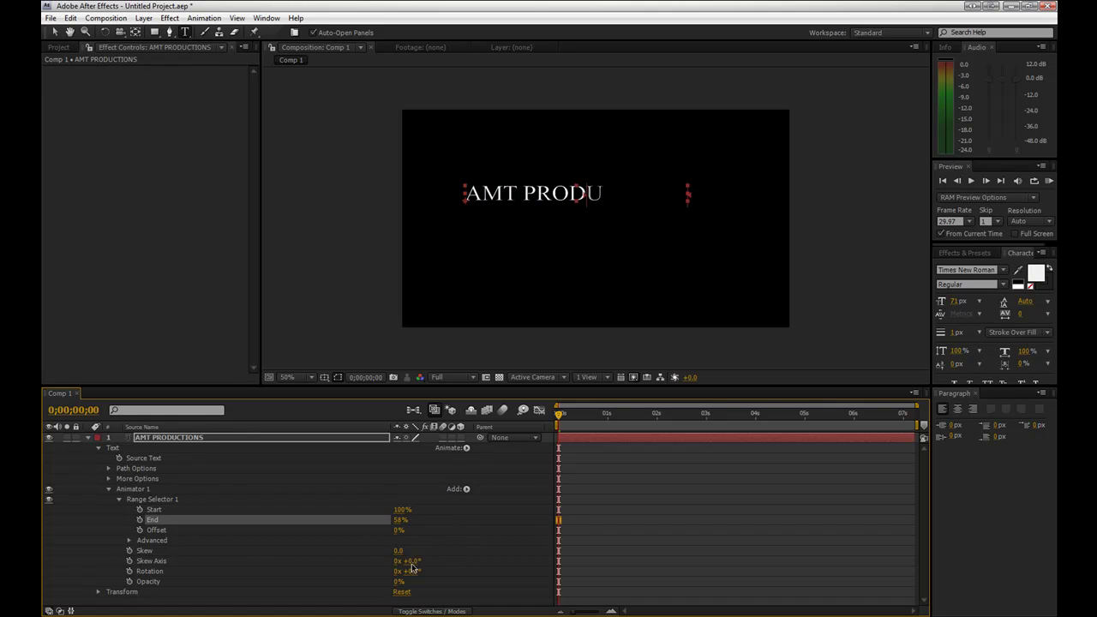
Set the animator's Rotation to +315° and its Skew Axis to -28°.
left_click(150, 572)
left_click_drag(414, 574, 609, 577)
left_click_drag(408, 561, 335, 559)
left_click_drag(251, 557, 394, 567)
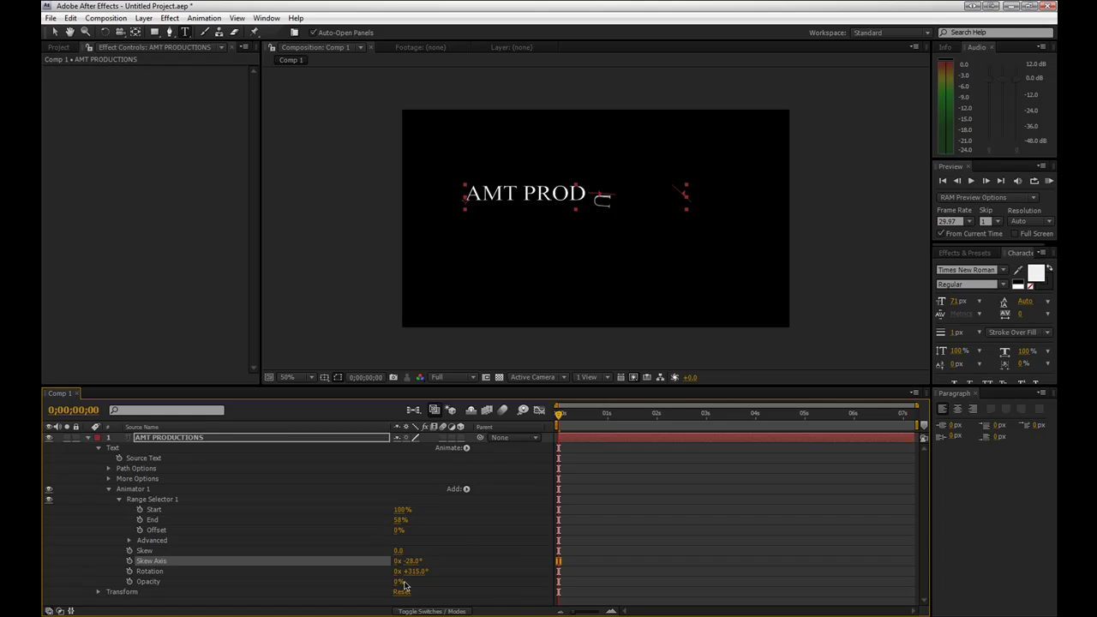
Add an RGB Fill Color property to Animator 1 and set it to a dark blue.
left_click(466, 488)
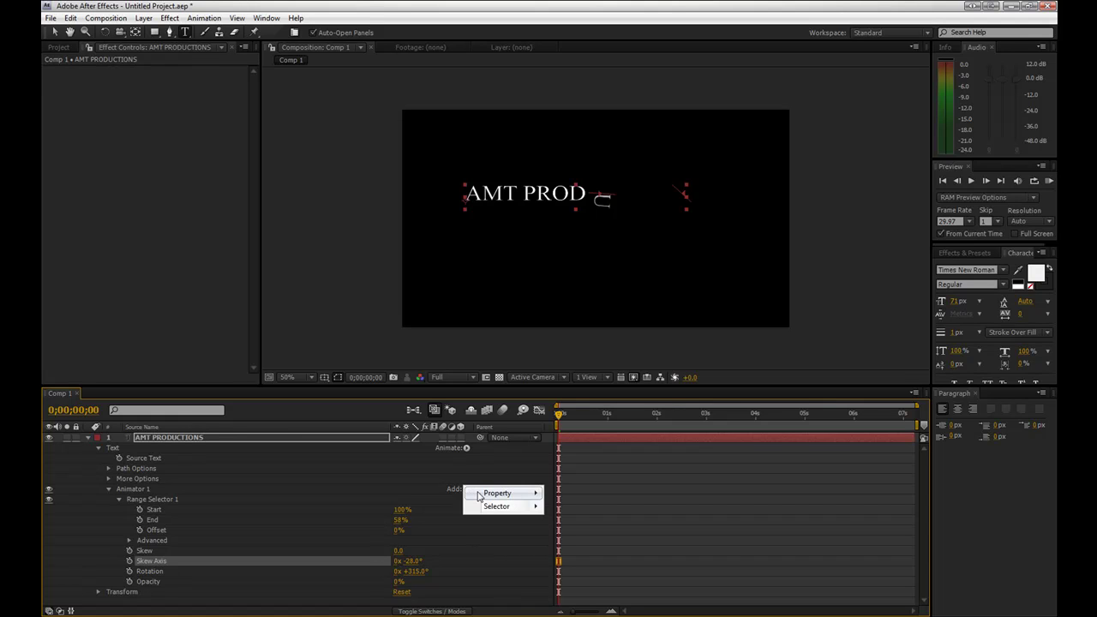
mouse_move(492, 496)
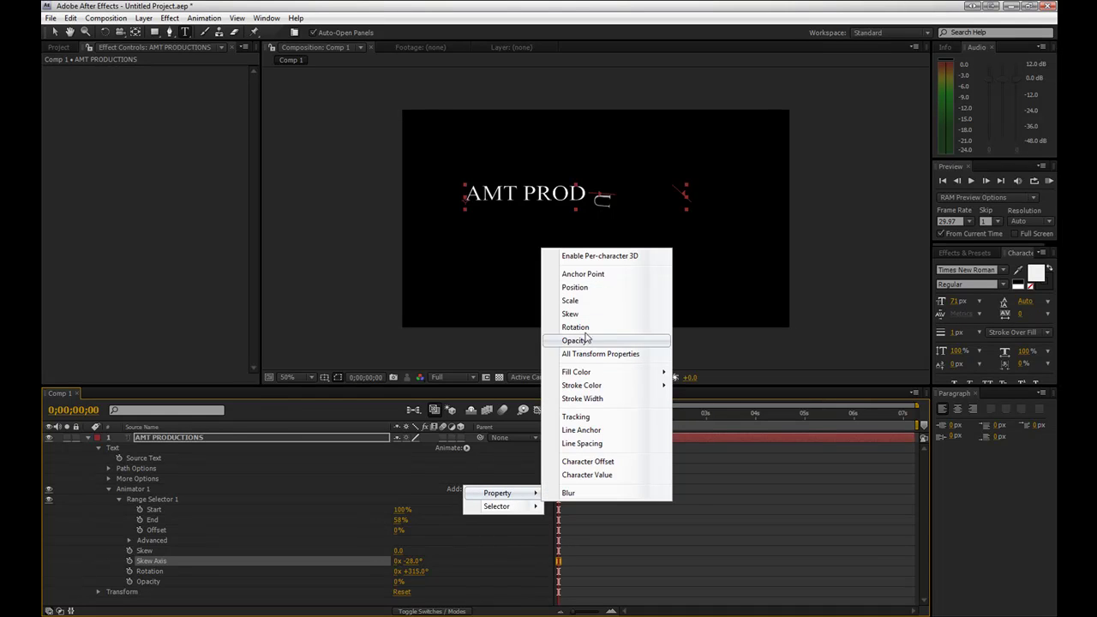
mouse_move(660, 386)
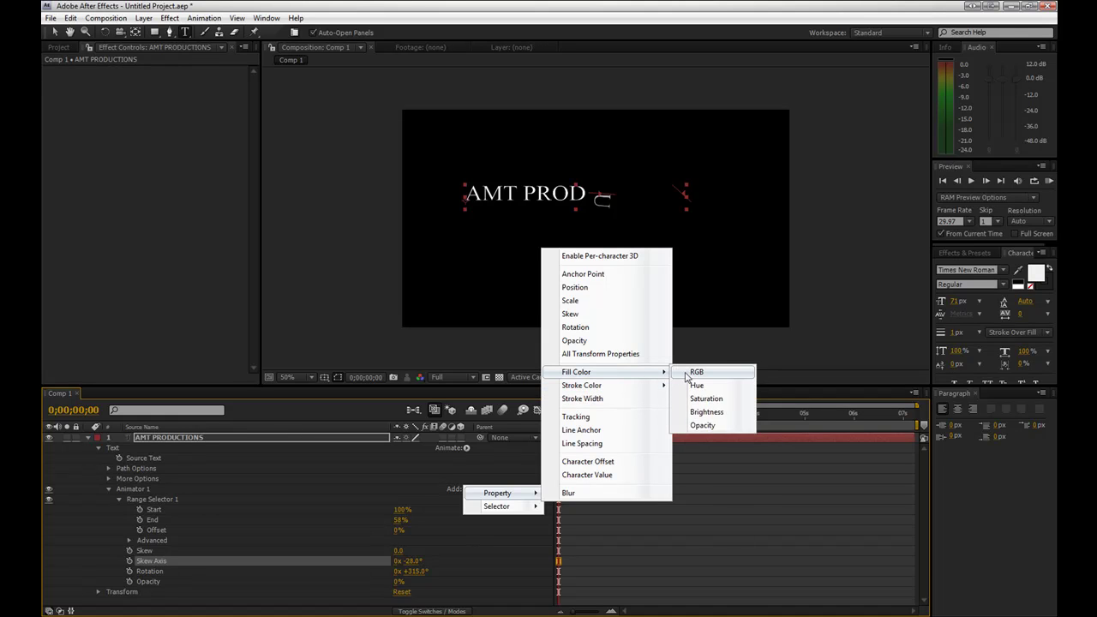
left_click(694, 372)
left_click(400, 592)
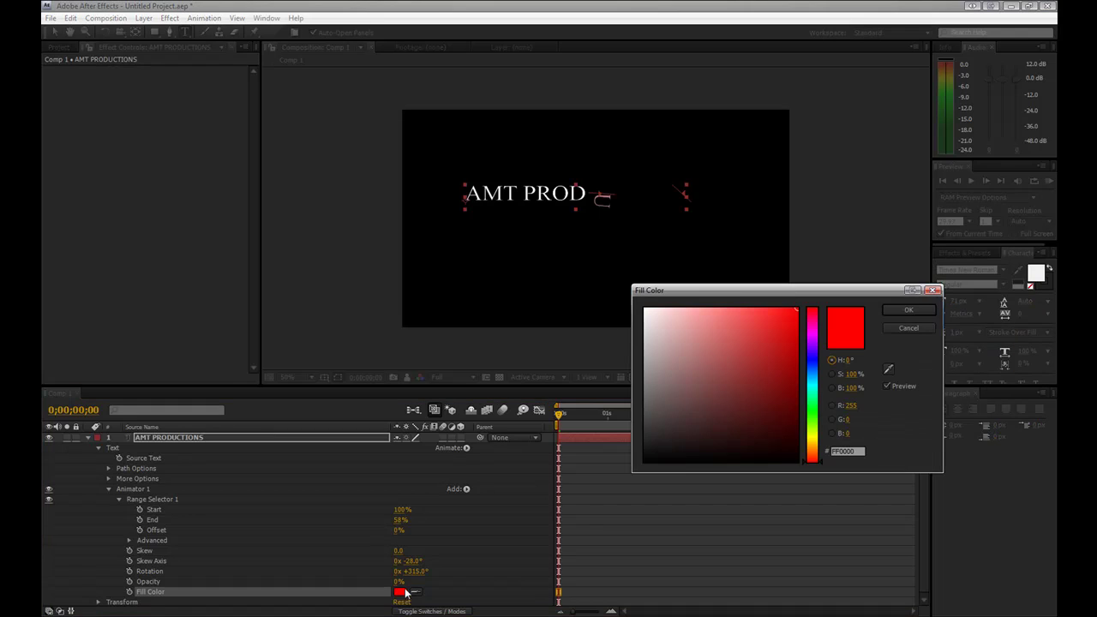
mouse_move(798, 329)
left_mouse_down()
mouse_move(781, 451)
mouse_move(812, 471)
mouse_move(807, 399)
left_mouse_up()
left_click_drag(825, 466, 820, 369)
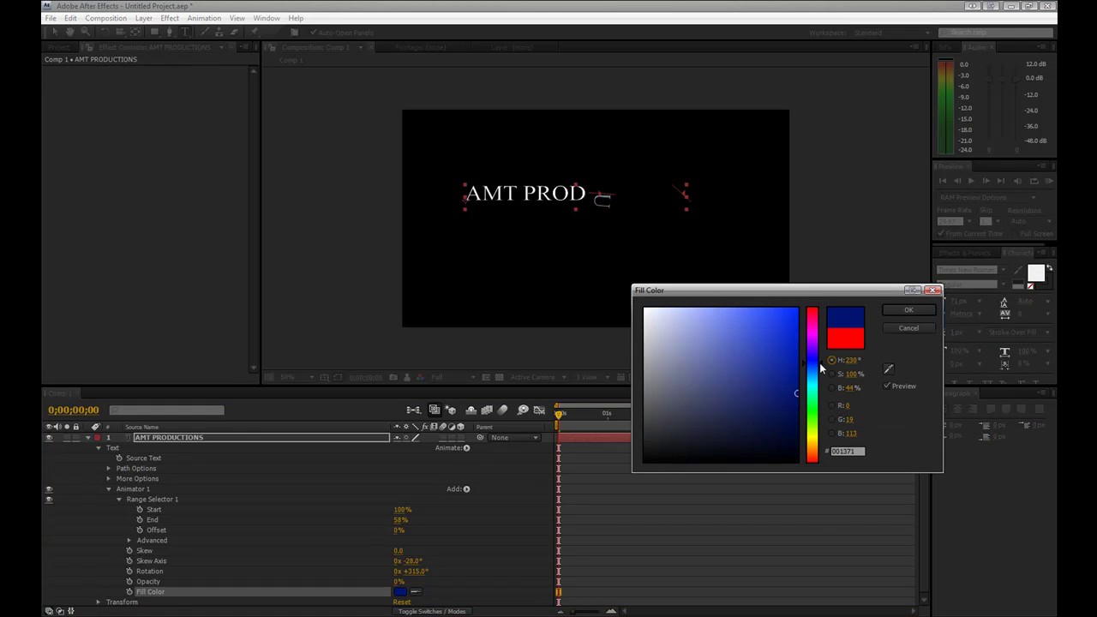
left_click(921, 308)
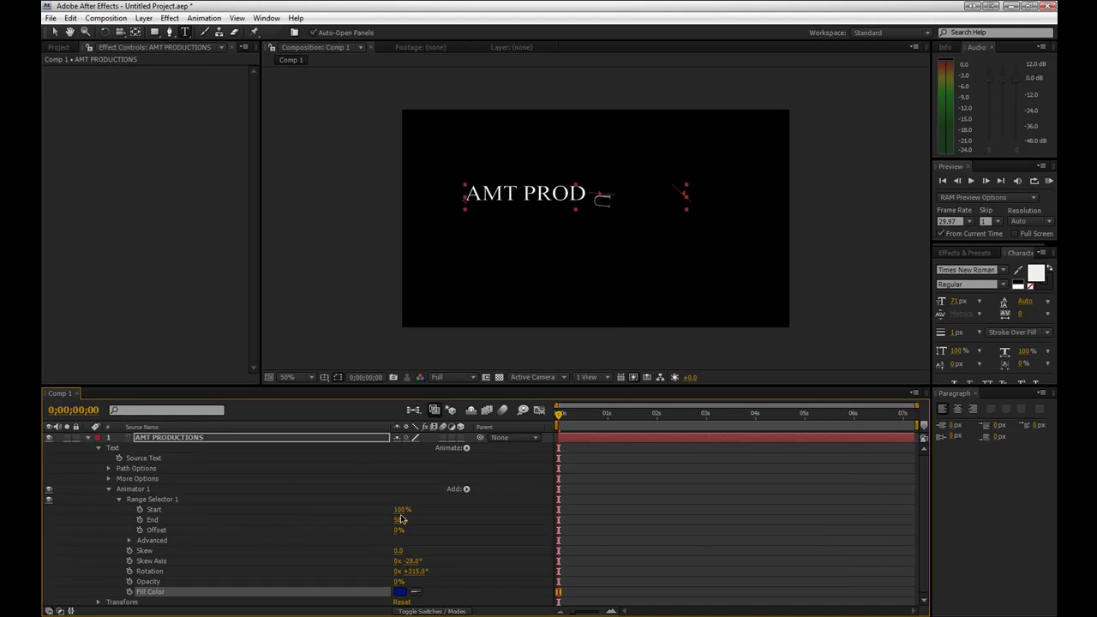
Preview the letter reveal by scrubbing the range selector's End to 100%, and return End to 0%.
mouse_move(400, 519)
left_mouse_down()
mouse_move(417, 515)
mouse_move(361, 509)
mouse_move(410, 504)
mouse_move(353, 506)
mouse_move(403, 499)
left_mouse_up()
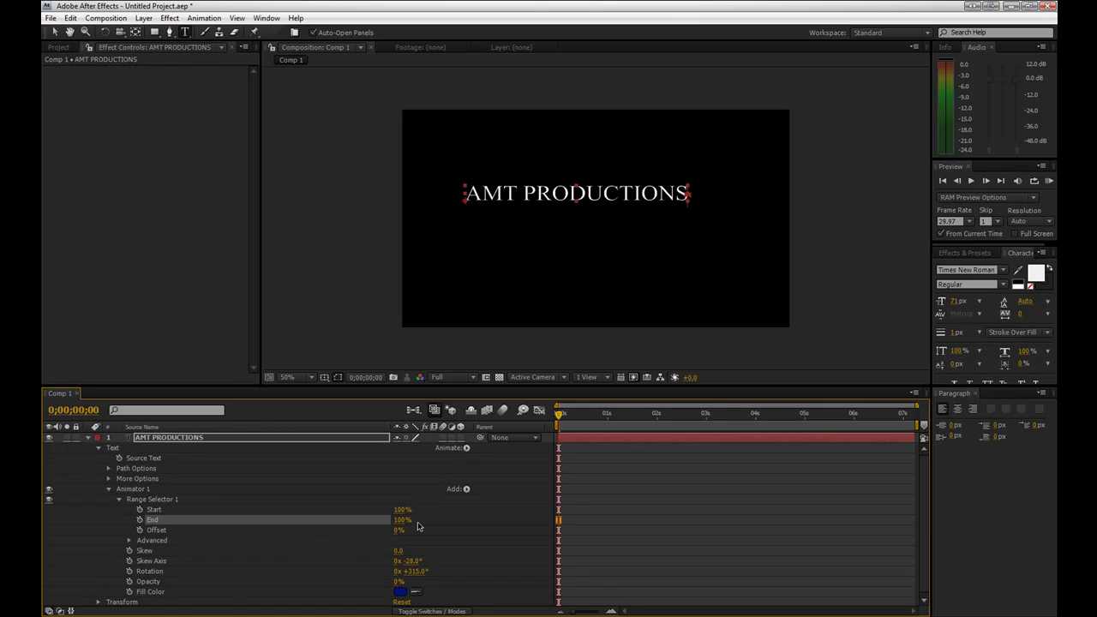
left_click_drag(402, 524, 343, 530)
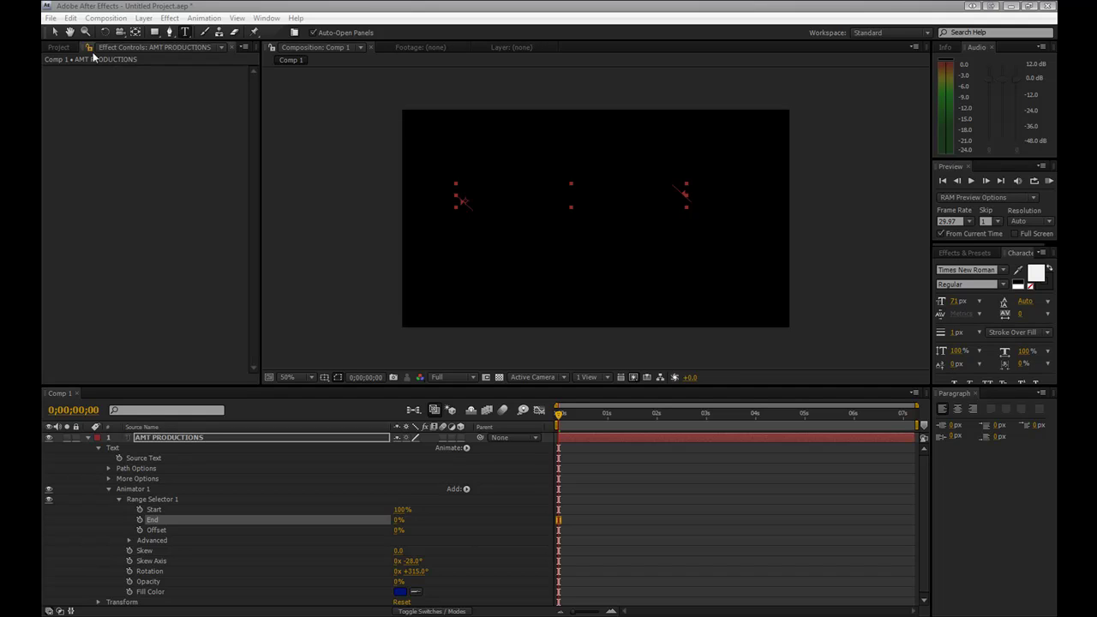
Import "03 Hoobastank - Running Away.mp3" as footage and add it to Comp 1 below the text layer.
left_click(58, 47)
left_click(142, 246)
double_click(210, 246)
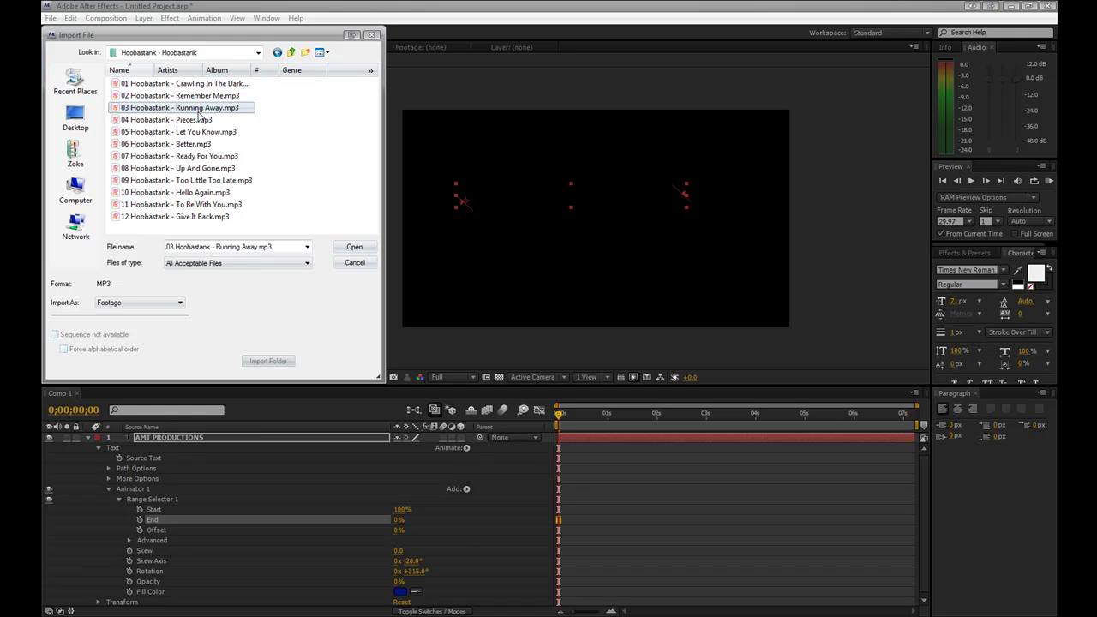
left_click(358, 247)
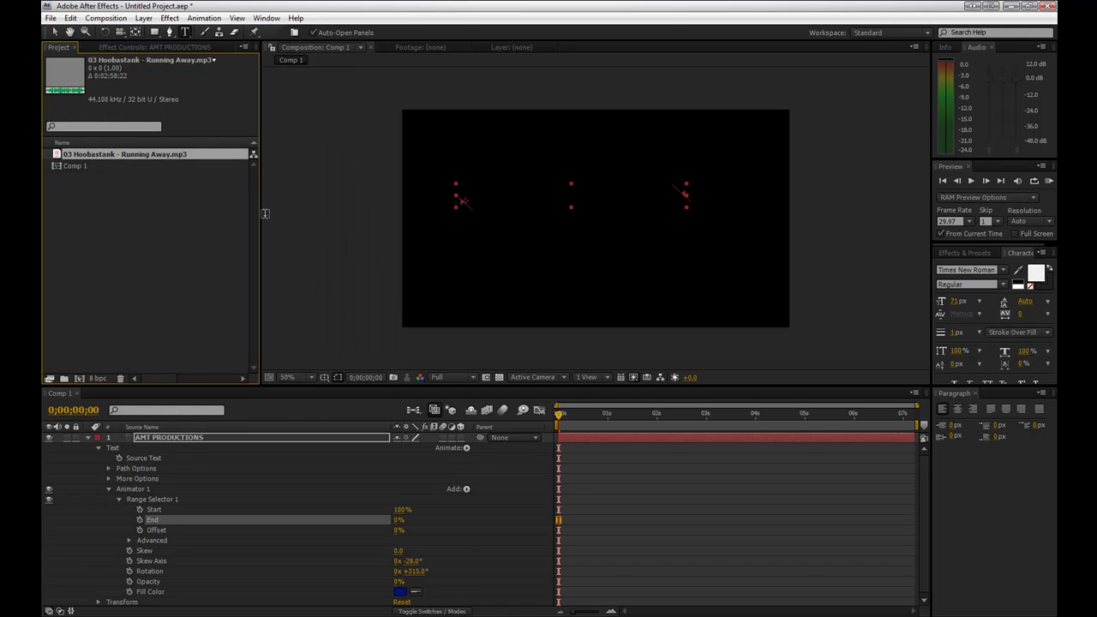
left_click_drag(143, 157, 134, 270)
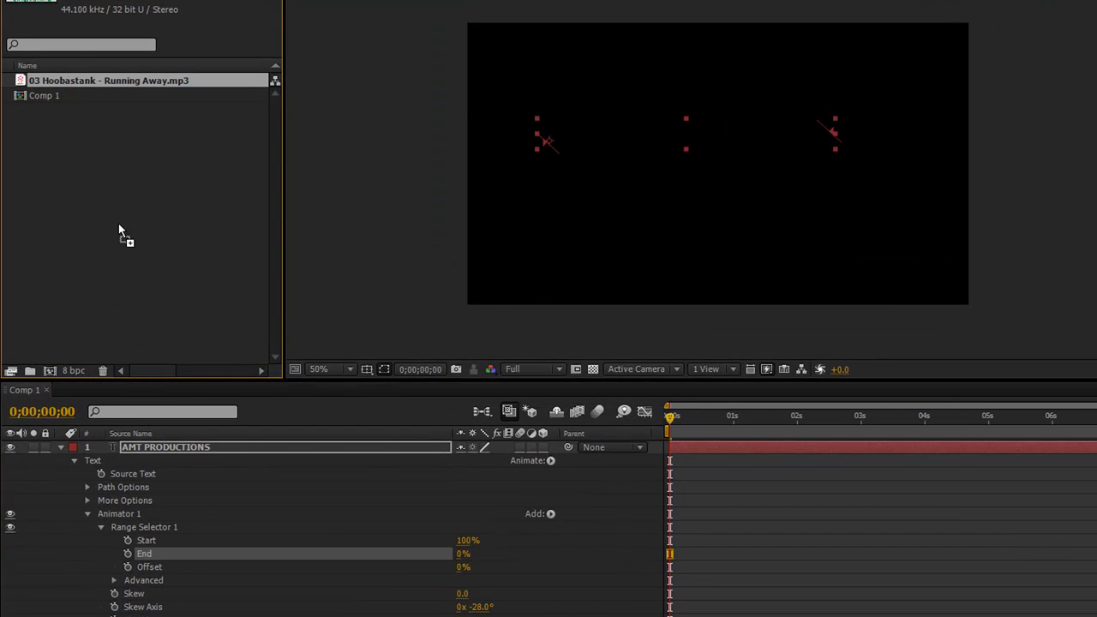
left_click_drag(120, 231, 94, 586)
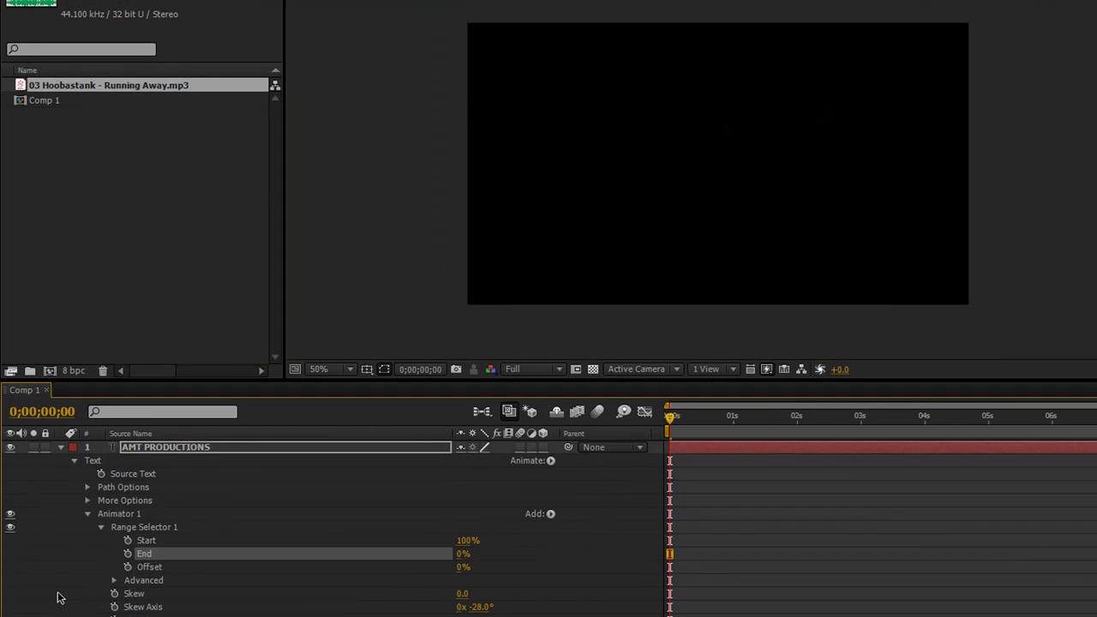
Turn off the visibility of the AMT PRODUCTIONS text layer.
scroll(1094, 519, "up", 5)
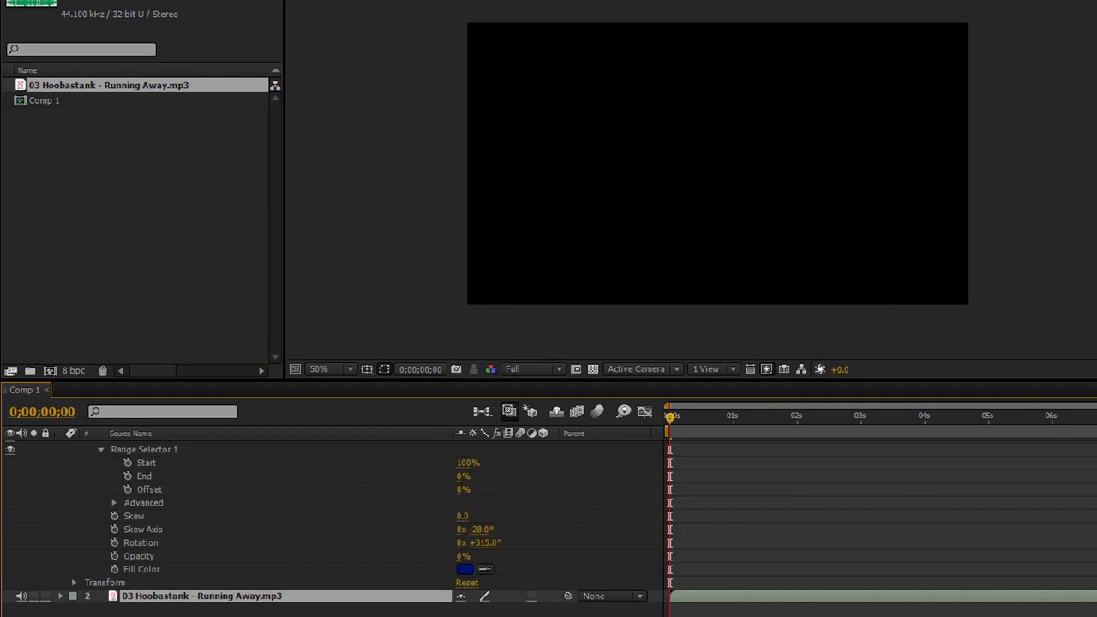
left_click(10, 446)
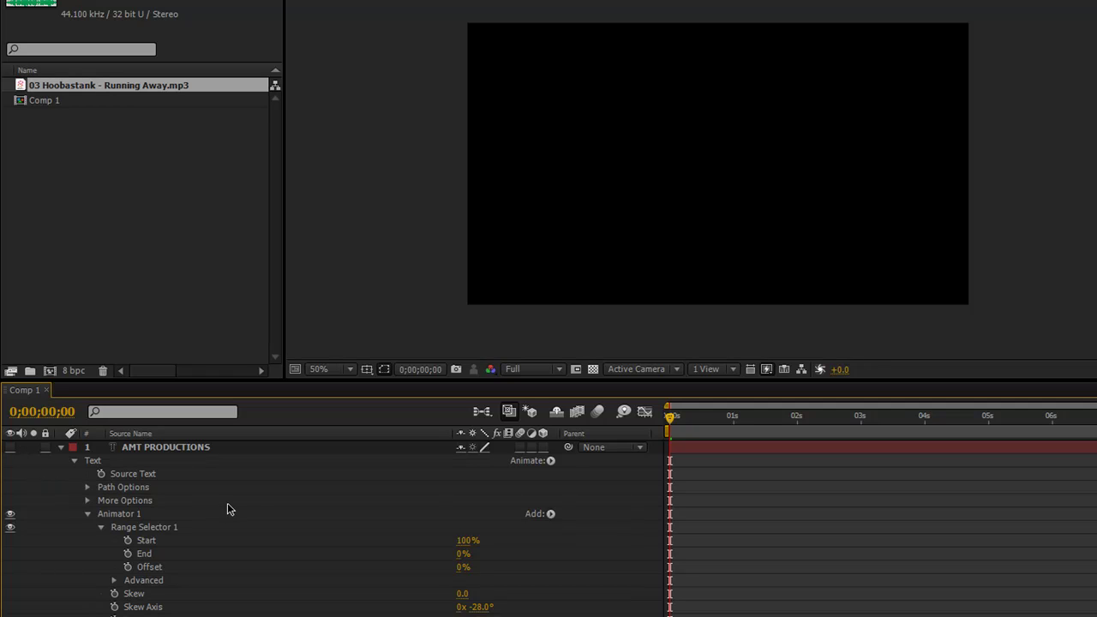
scroll(857, 523, "down", 3)
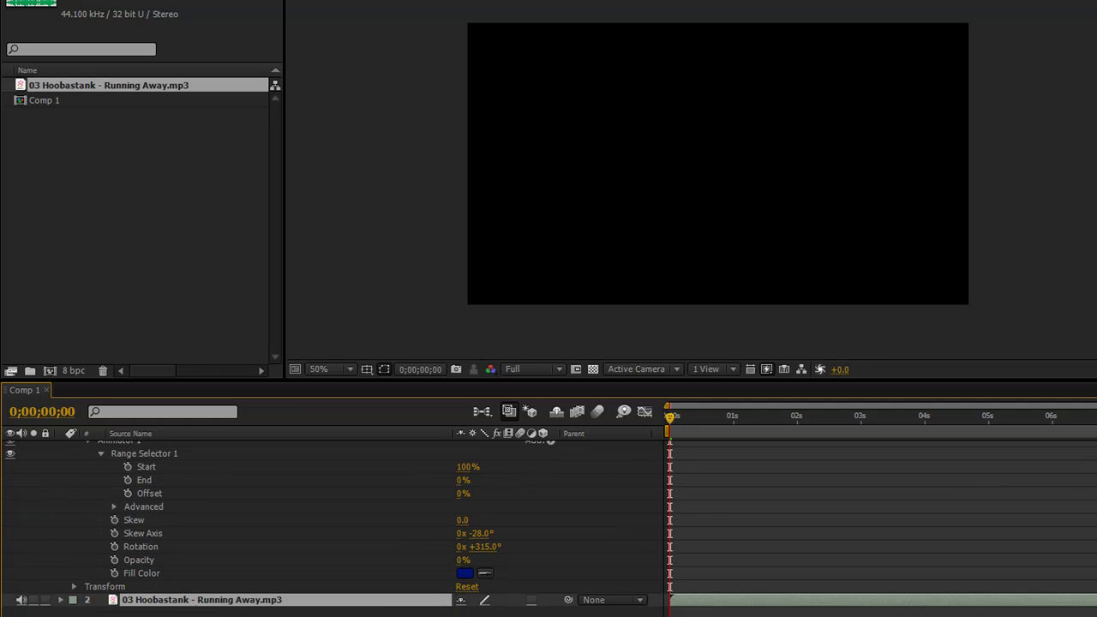
Preview the composition's music track, listening from the start and again from 0;00;01;04.
key("KP_0")
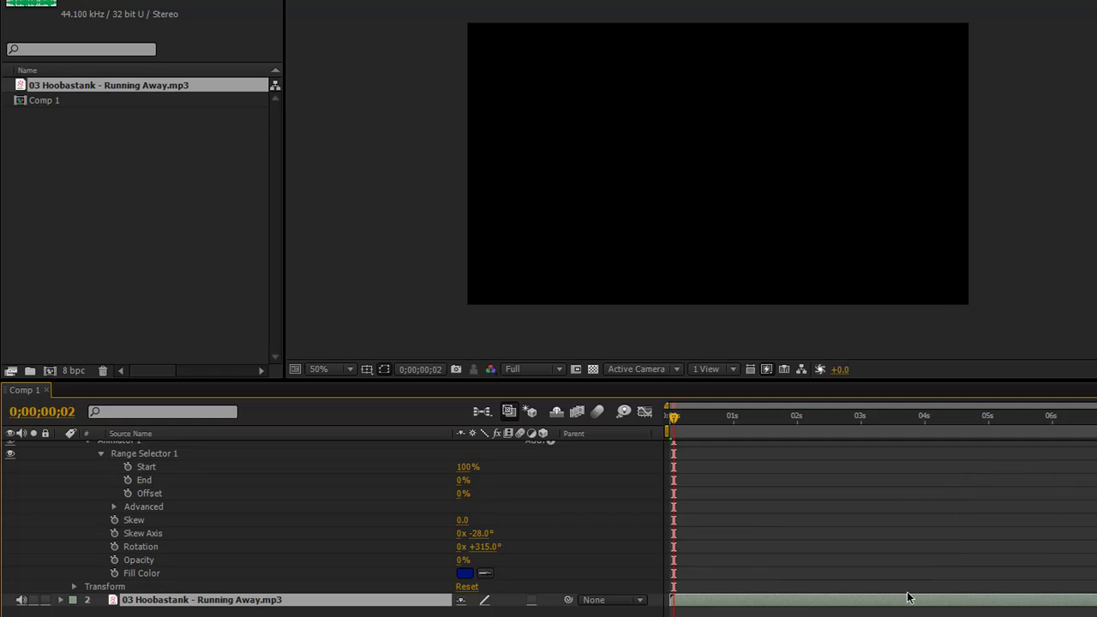
scroll(908, 597, "up", 2)
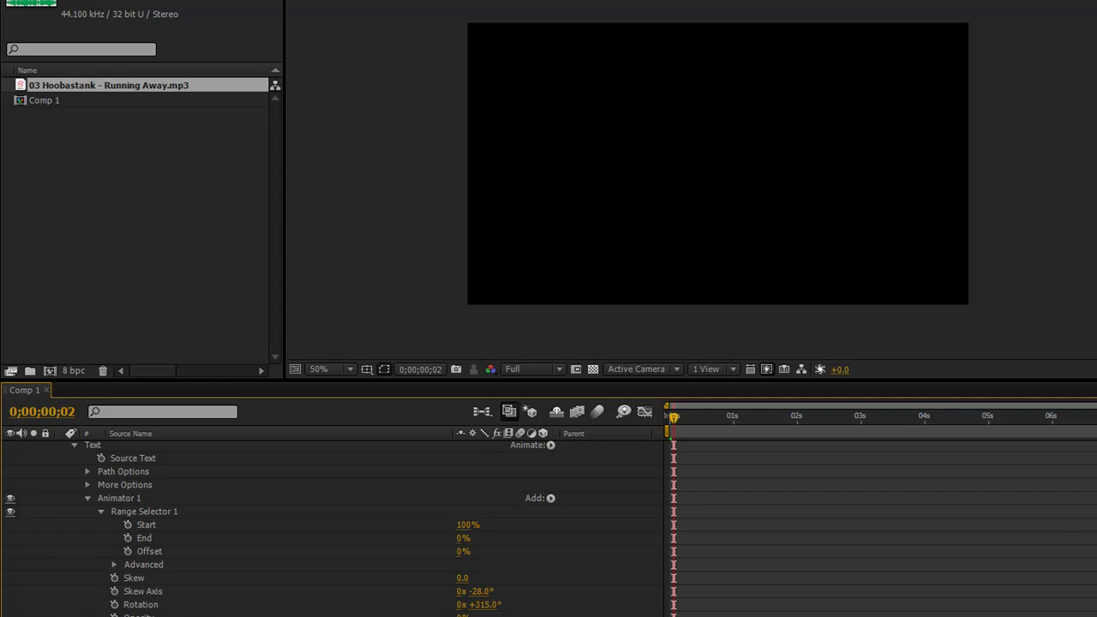
key("KP_Decimal")
left_click(741, 417)
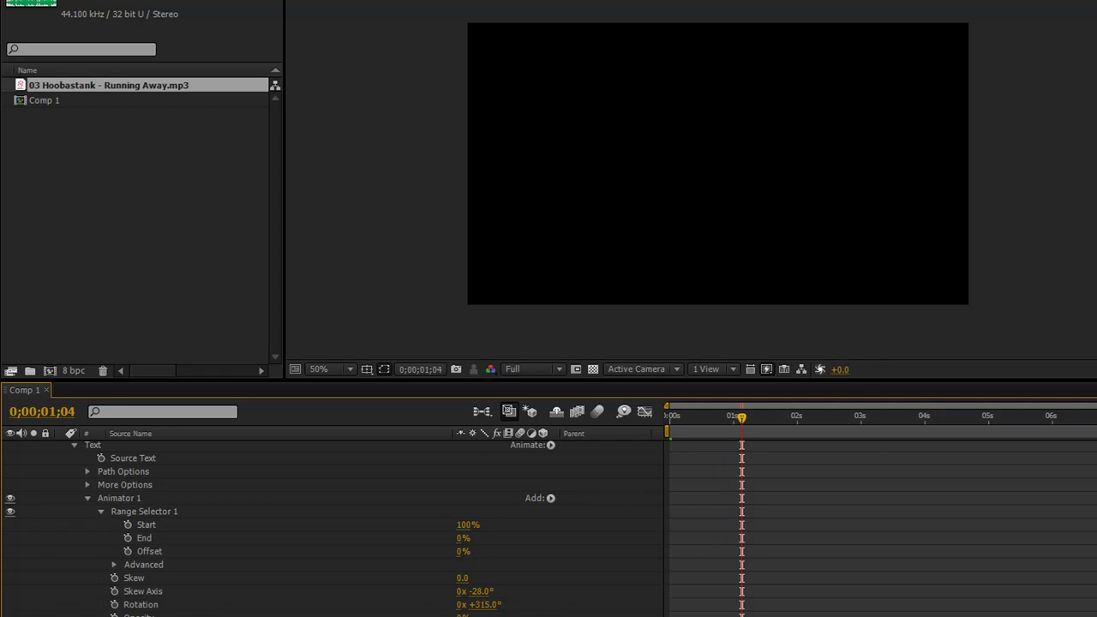
key("KP_Decimal")
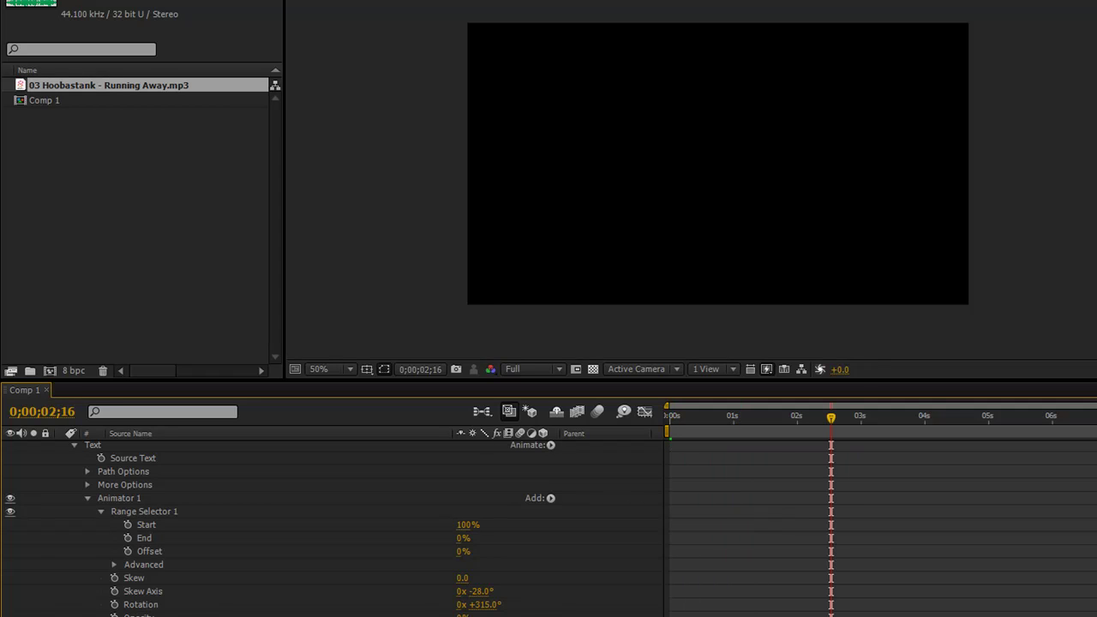
Preview the music track repeatedly, from the start, from 0;00;01;01 and from 0;00;01;18, to time the opening lyrics.
key("KP_0")
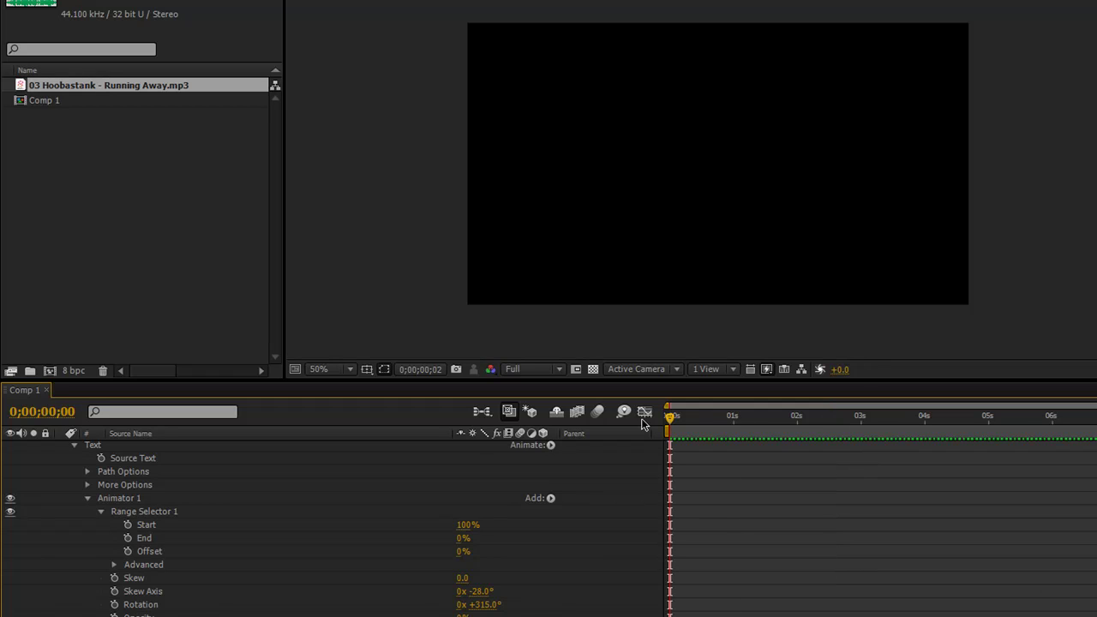
key("KP_0")
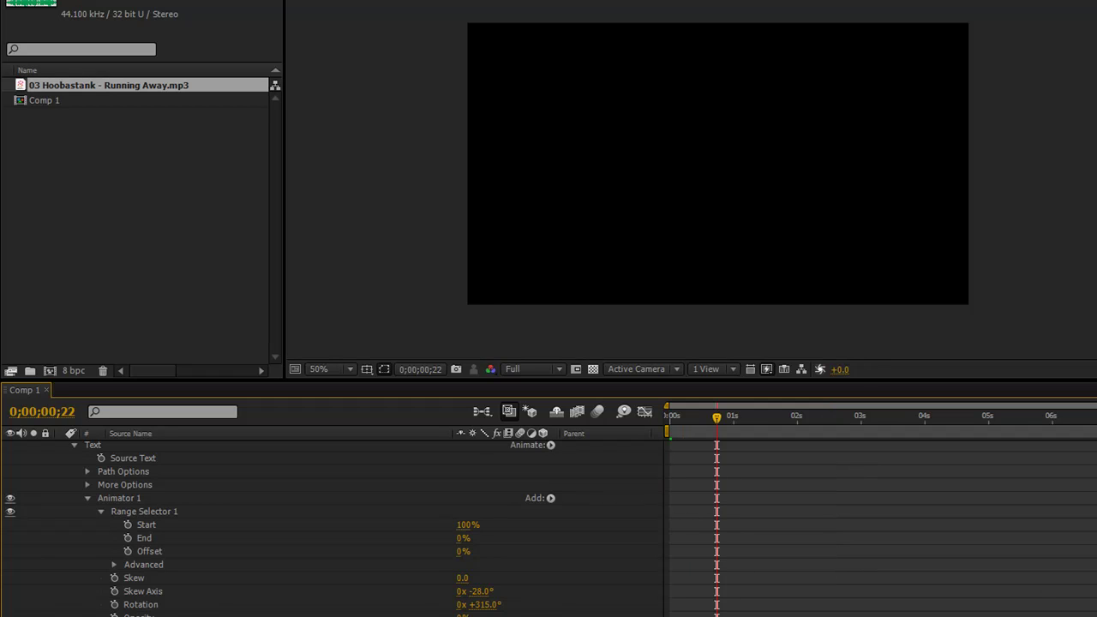
key("KP_0")
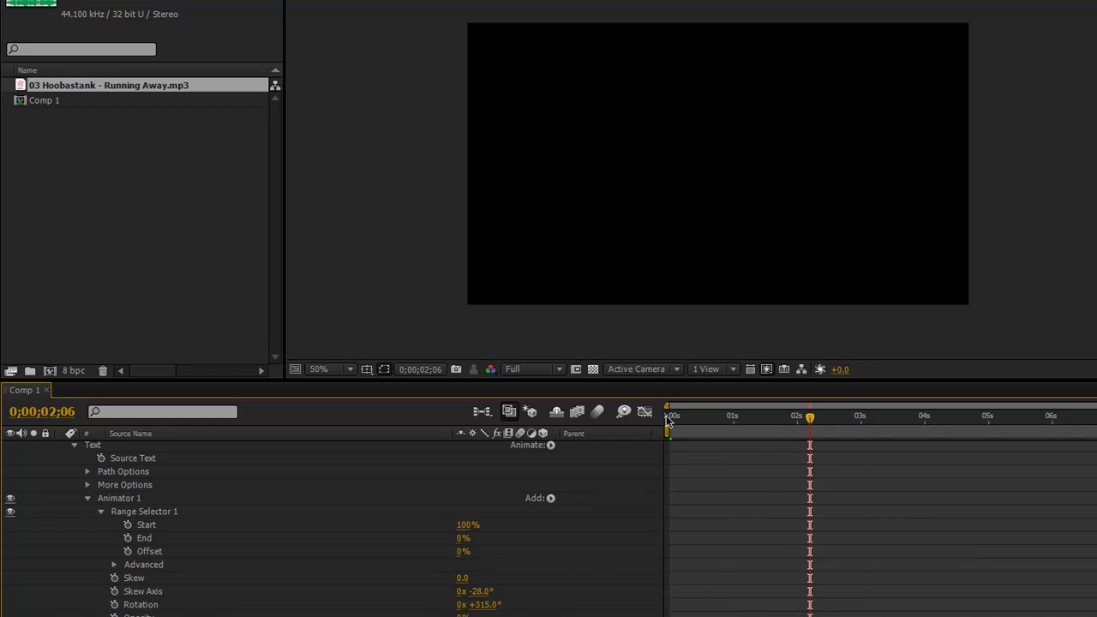
left_click_drag(778, 420, 735, 419)
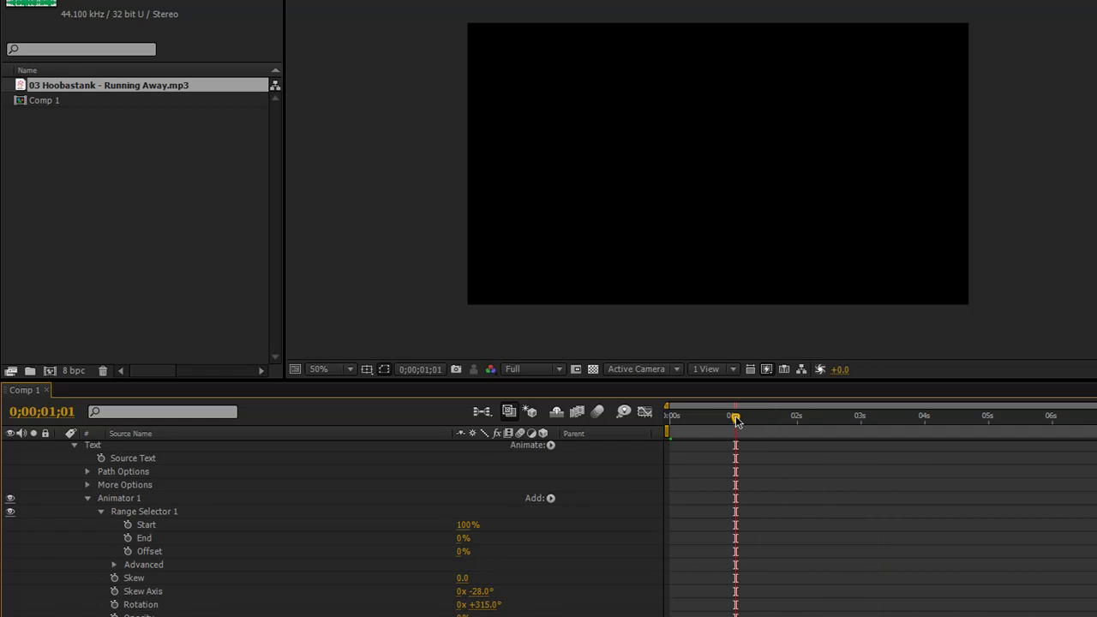
key("KP_0")
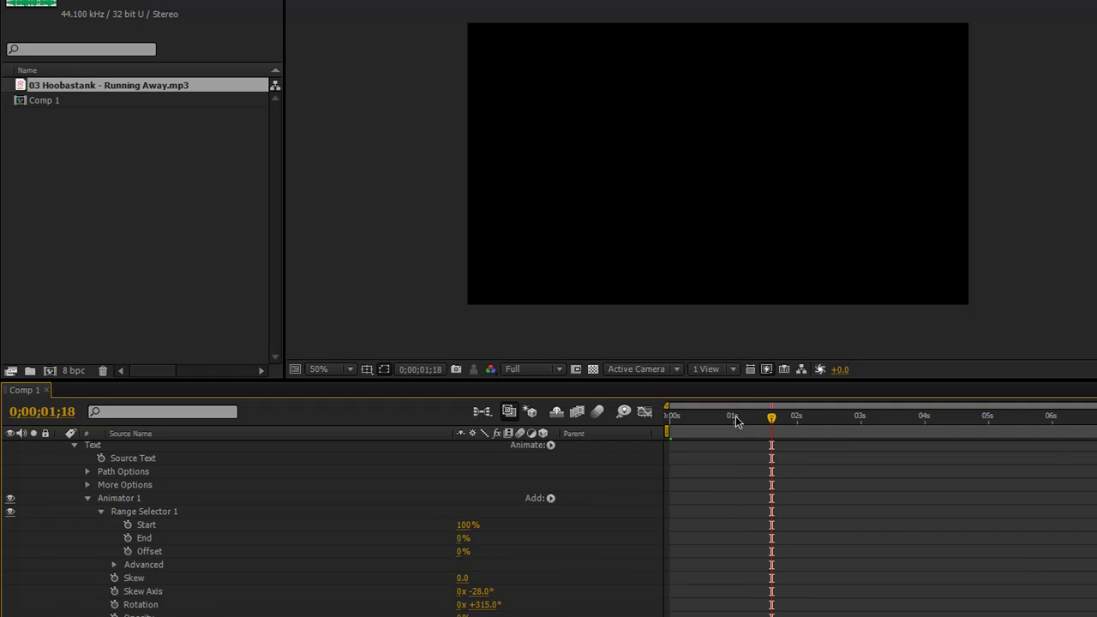
scroll(334, 523, "up", 1)
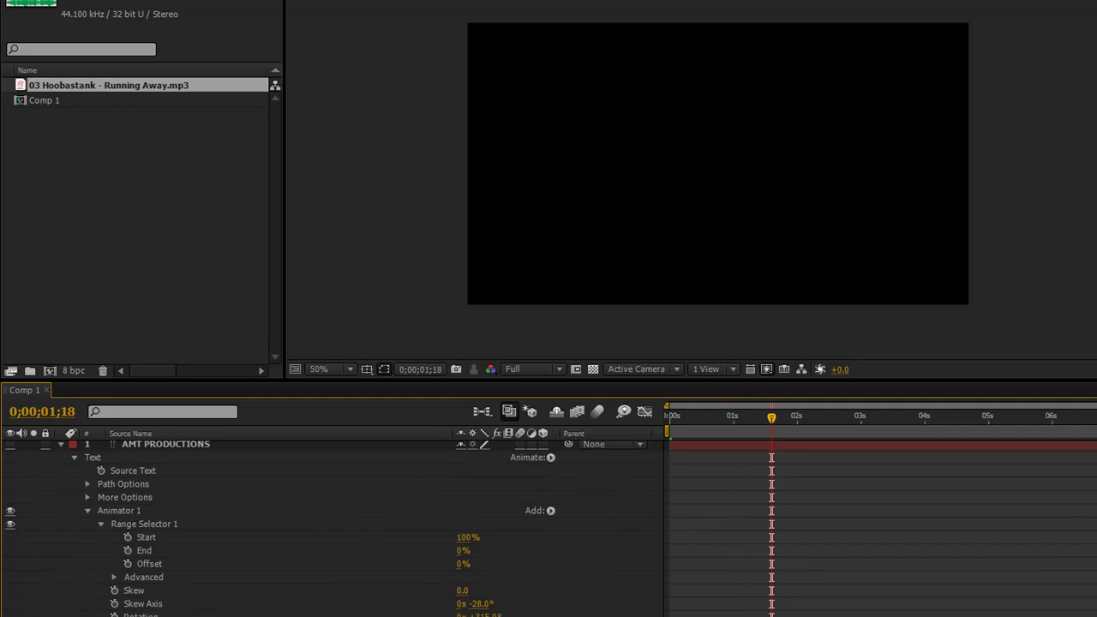
key("KP_Decimal")
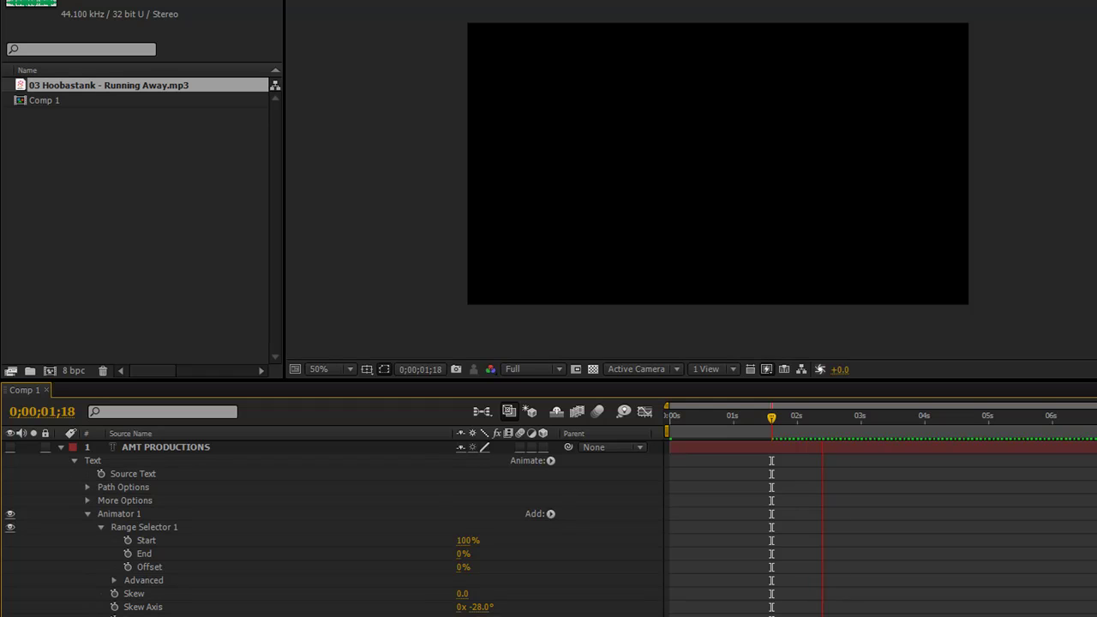
key("KP_Decimal")
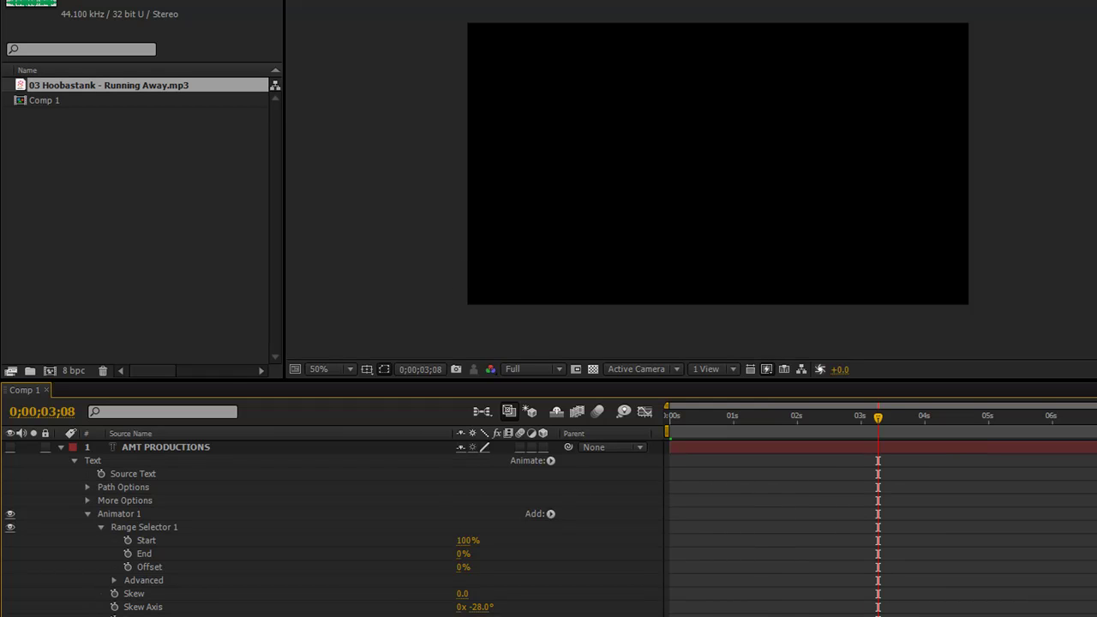
Create a text layer reading "I Don't Want You" near the upper edge of the composition frame.
left_click(538, 60)
type("I ")
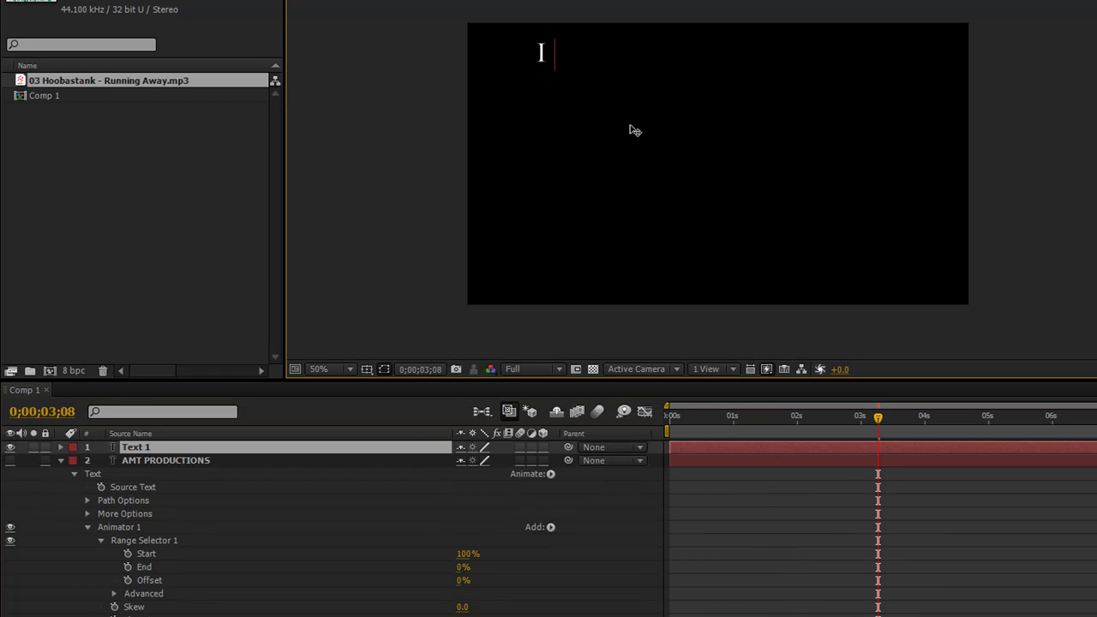
type("Don't Want You")
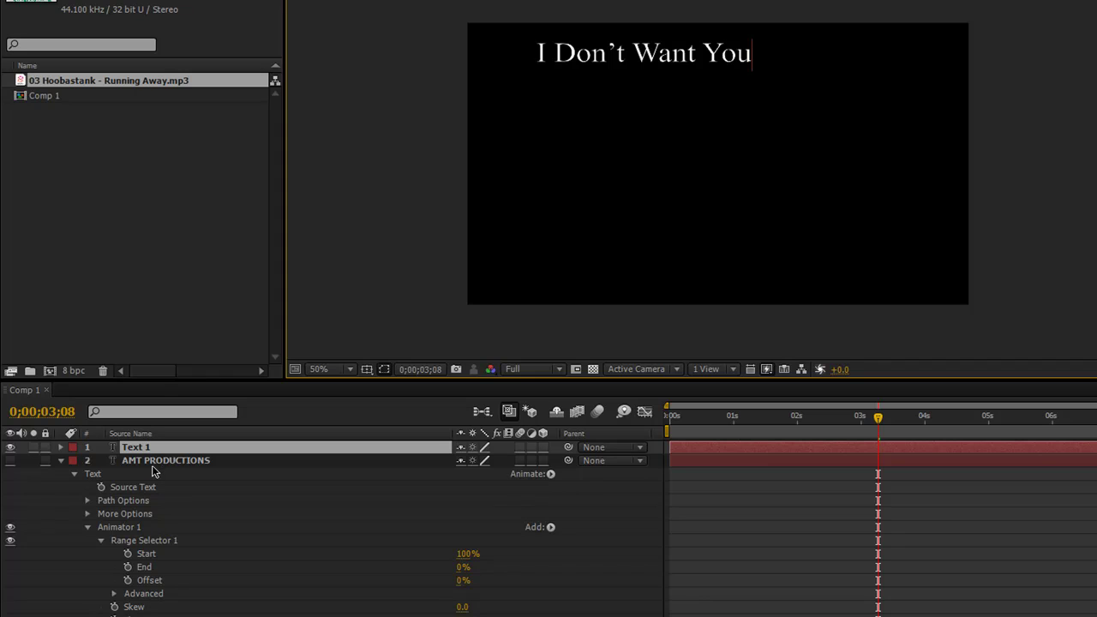
Copy Animator 1 from the AMT PRODUCTIONS layer to the I Don't Want You layer.
left_click(129, 528)
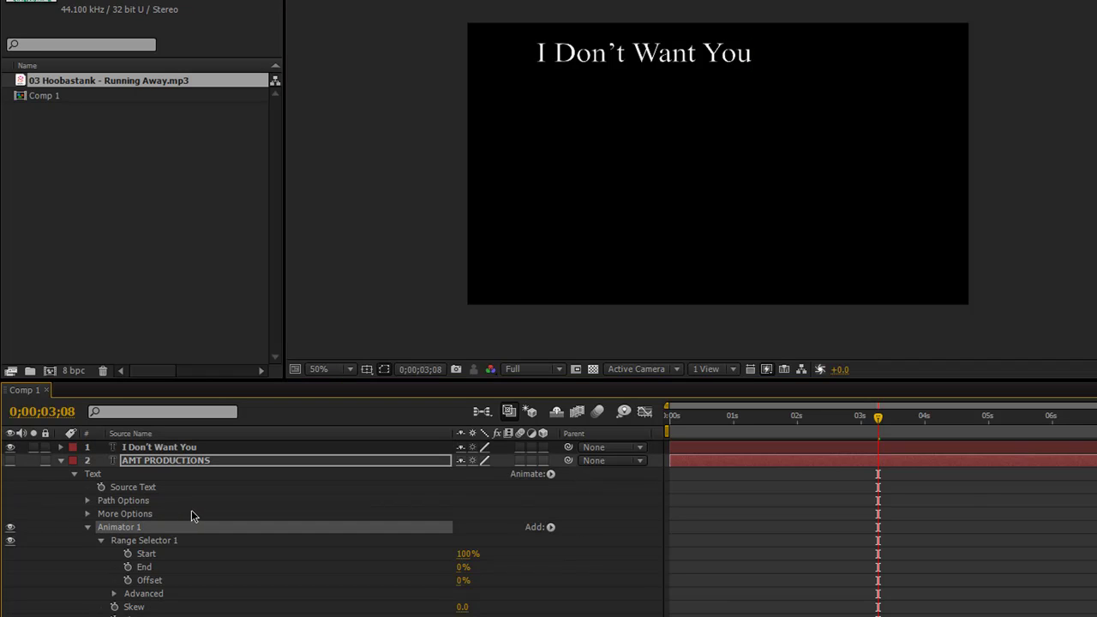
left_click(169, 447)
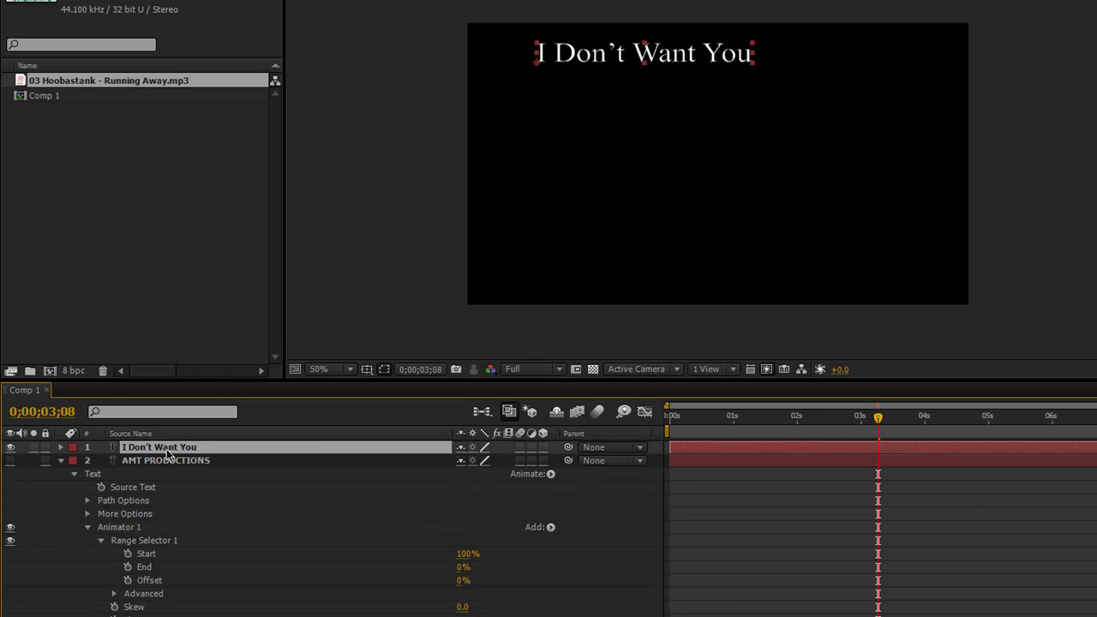
key("ctrl+v")
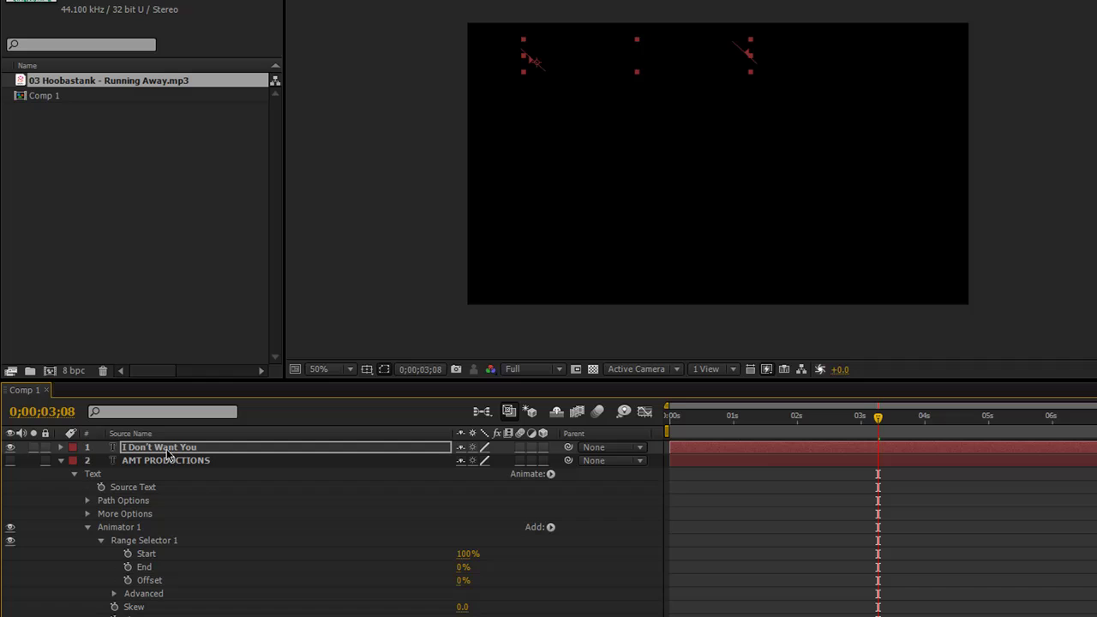
Enable keyframing for Range Selector 1's End on the I Don't Want You layer at 0;00;03;08, and disable the End expression.
left_click(60, 447)
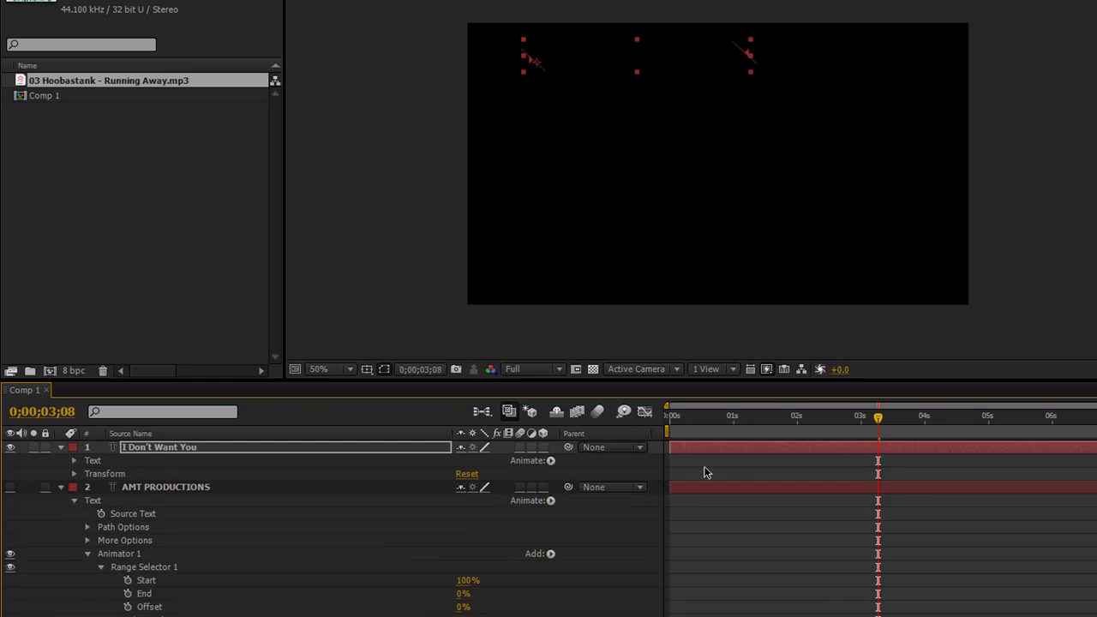
left_click(74, 460)
left_click(101, 524)
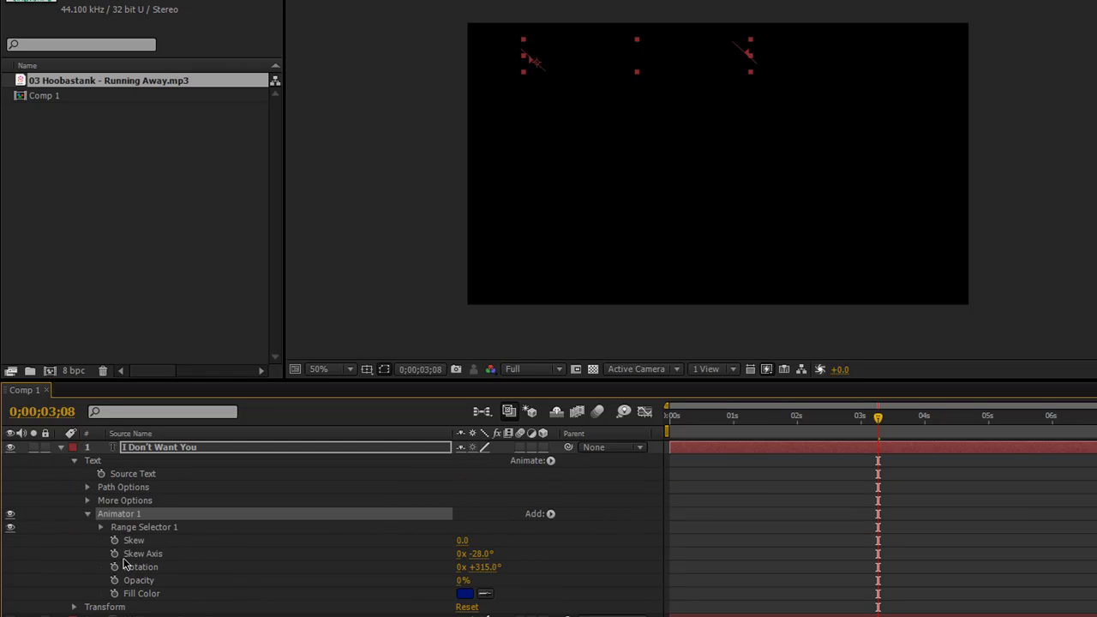
left_click(101, 527)
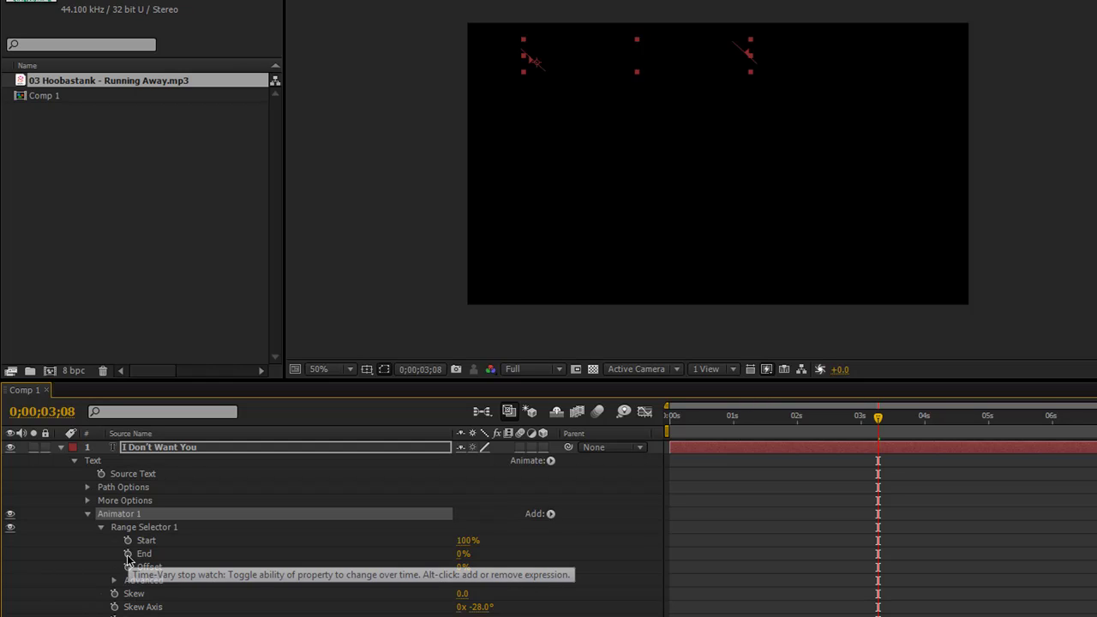
left_click(128, 554, "alt")
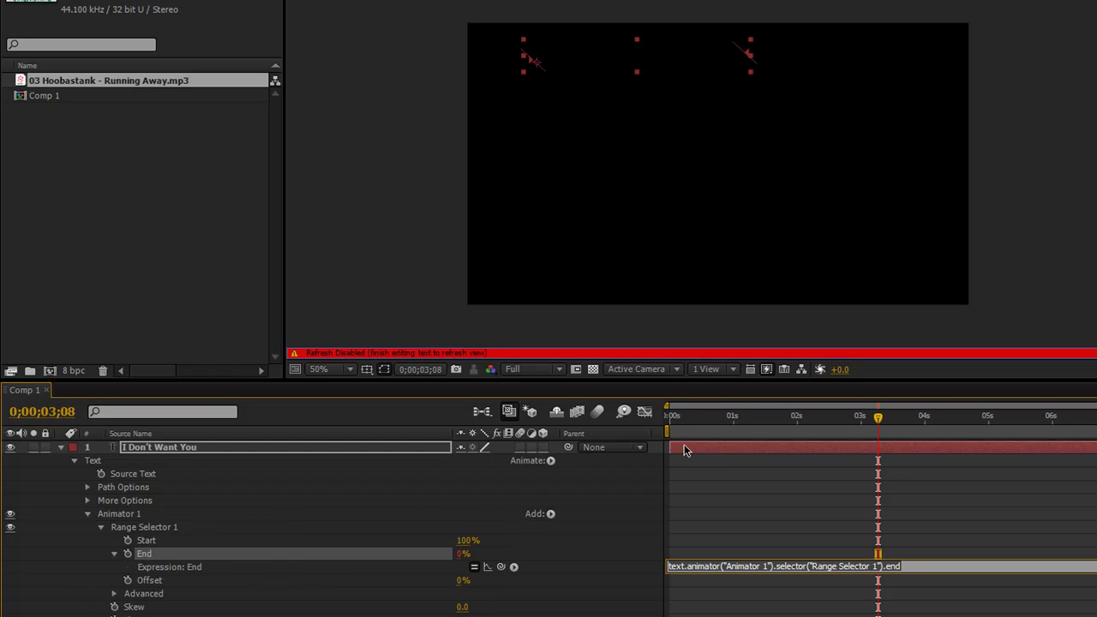
left_click(111, 565)
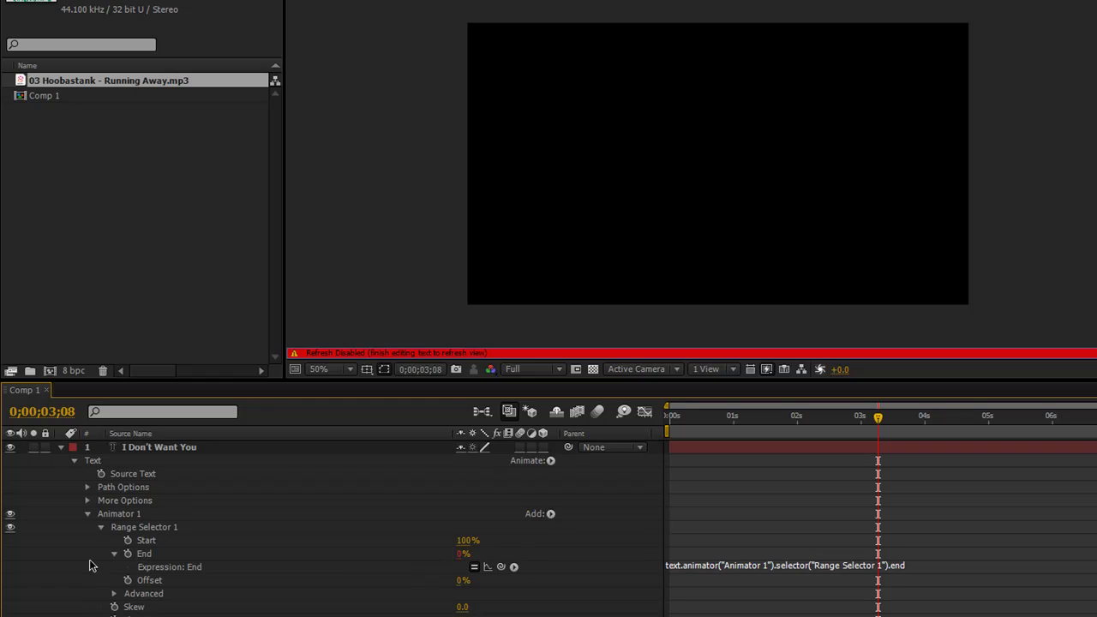
left_click(128, 554)
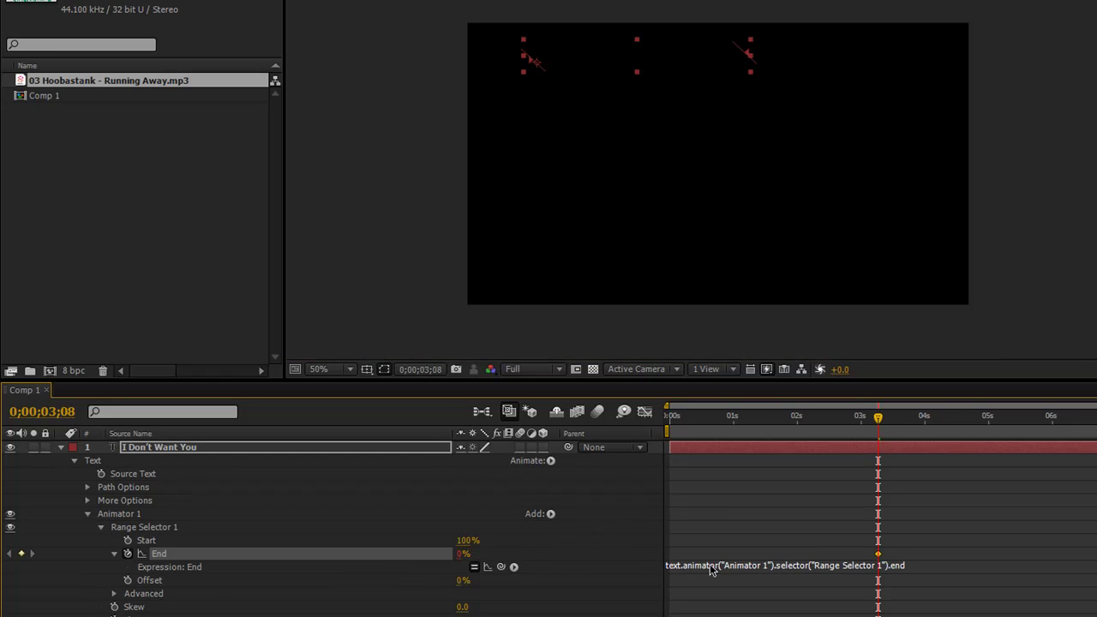
left_click(474, 566)
Add an End keyframe of 10% at 0;00;01;27 to reveal the word "I".
left_click(746, 418)
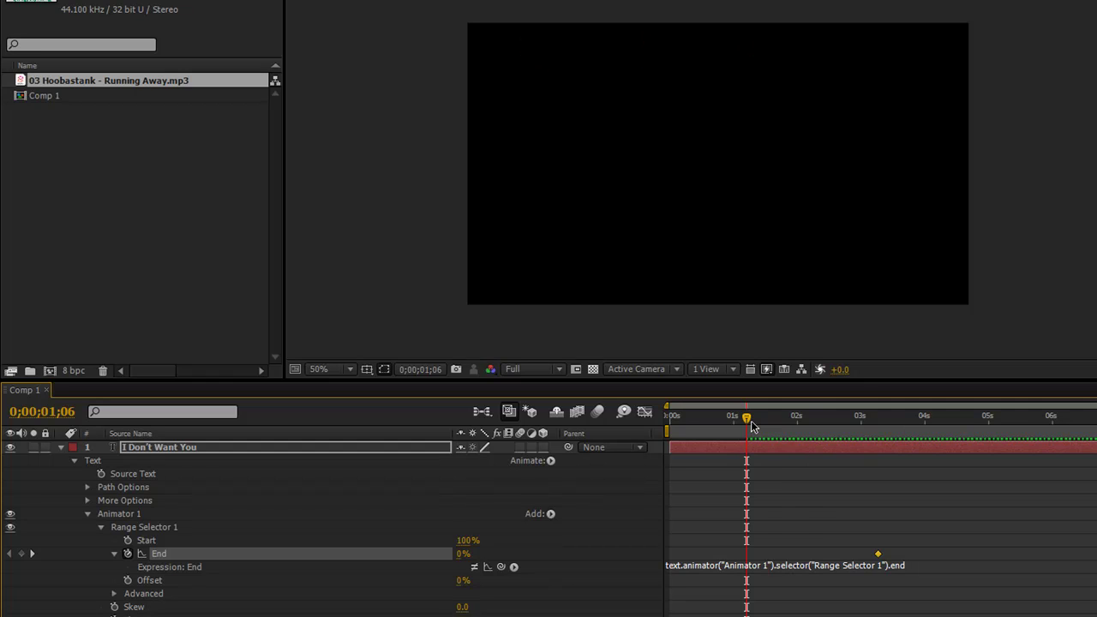
left_click_drag(808, 420, 791, 418)
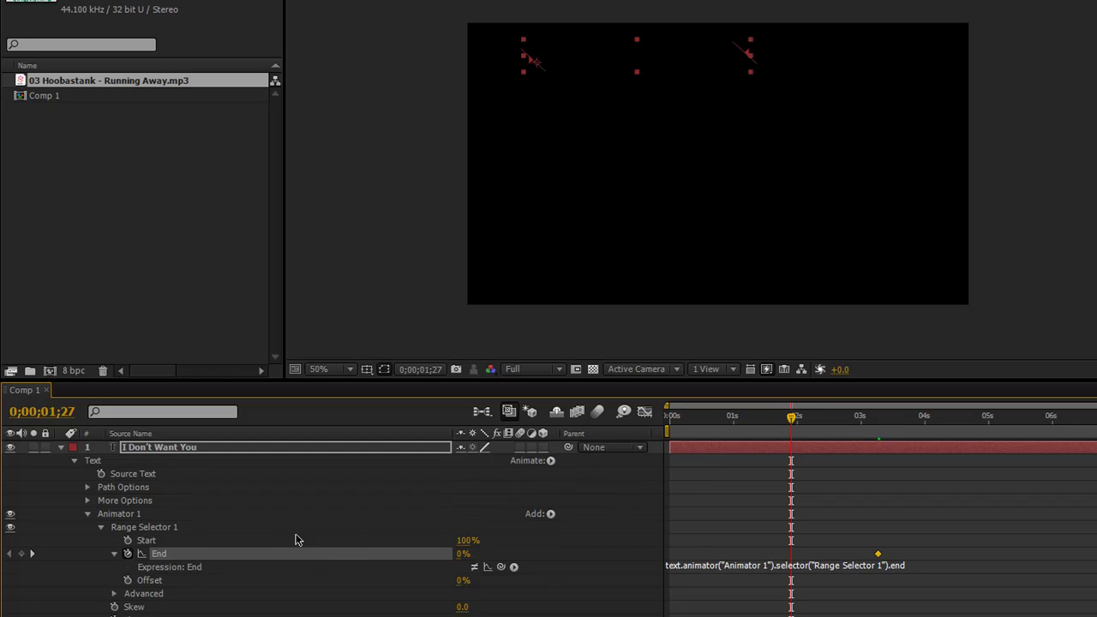
left_click(22, 553)
left_click_drag(463, 555, 466, 553)
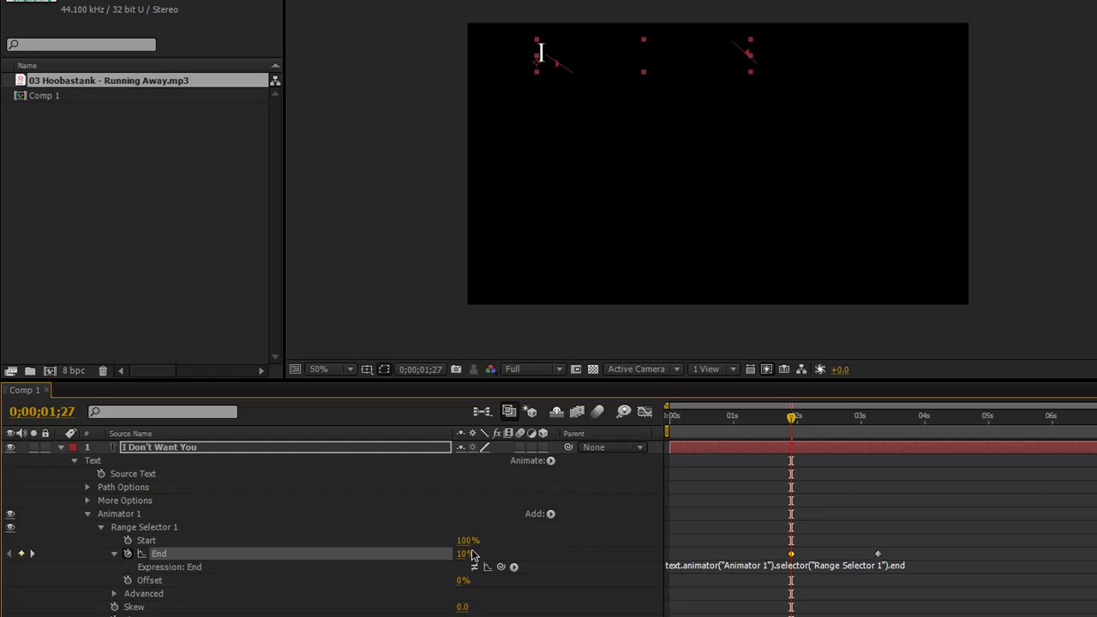
Add another End keyframe around 0;00;01;29 and play on to 0;00;02;05 to find the next word's timing.
key("space")
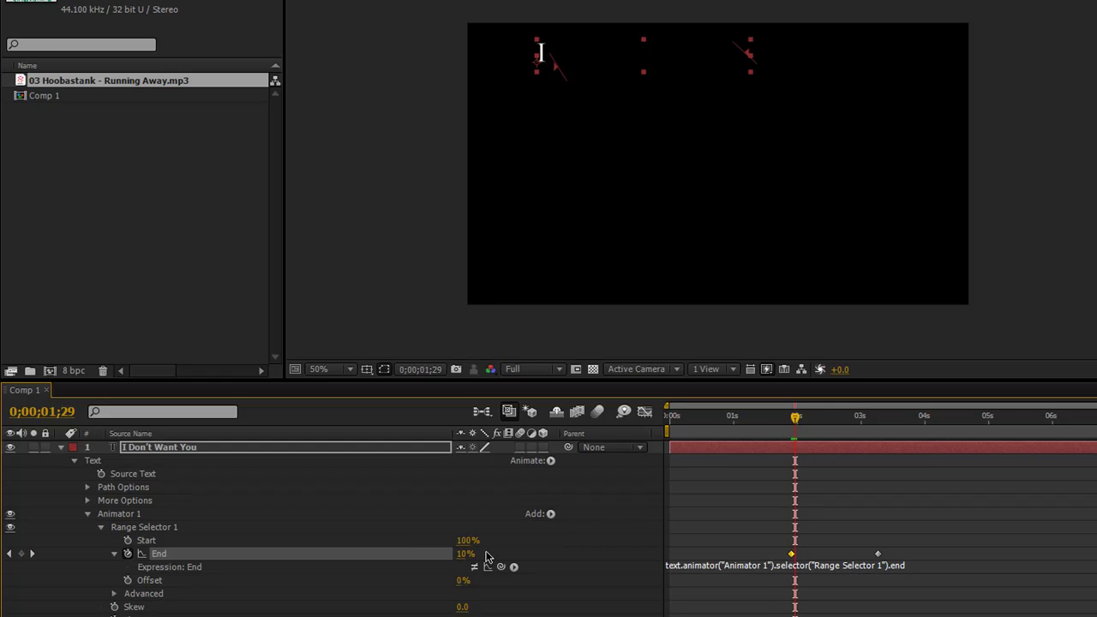
left_click(22, 553)
key("Page_Down")
key("Page_Down")
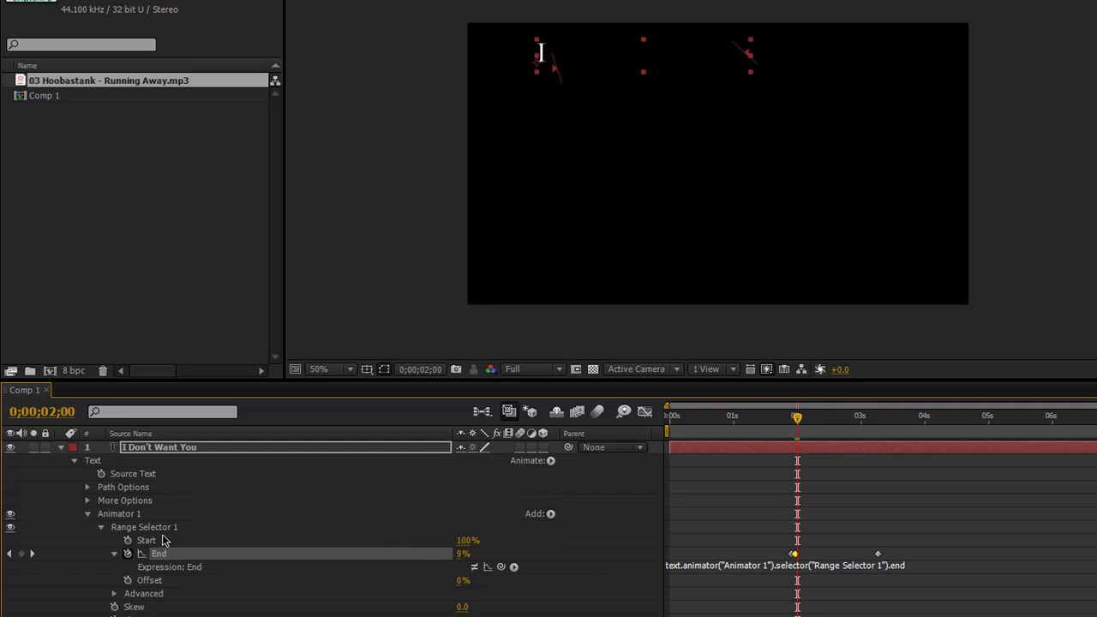
key("Page_Up")
key("space")
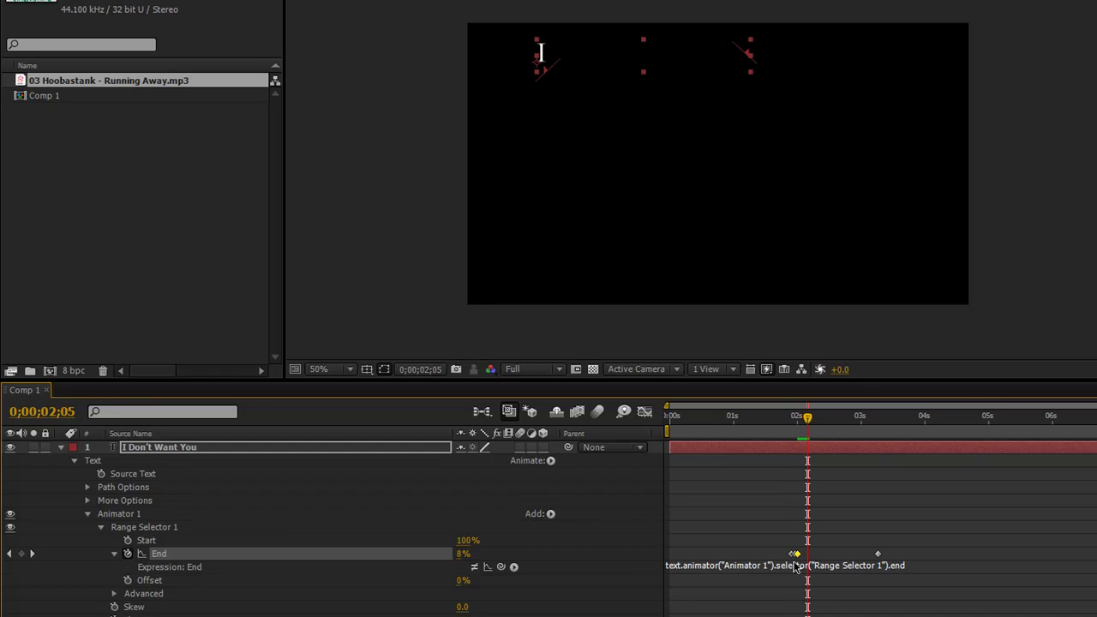
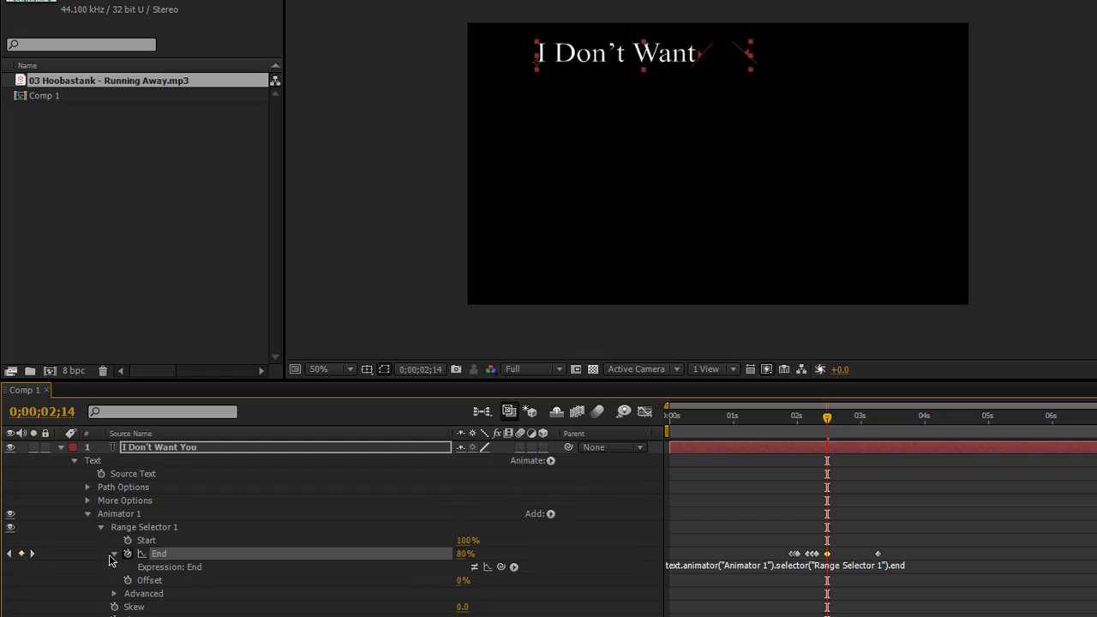
Add End keyframes at 0;00;02;16 and 0;00;02;18 after the word "Want".
key("Page_Down")
key("Page_Down")
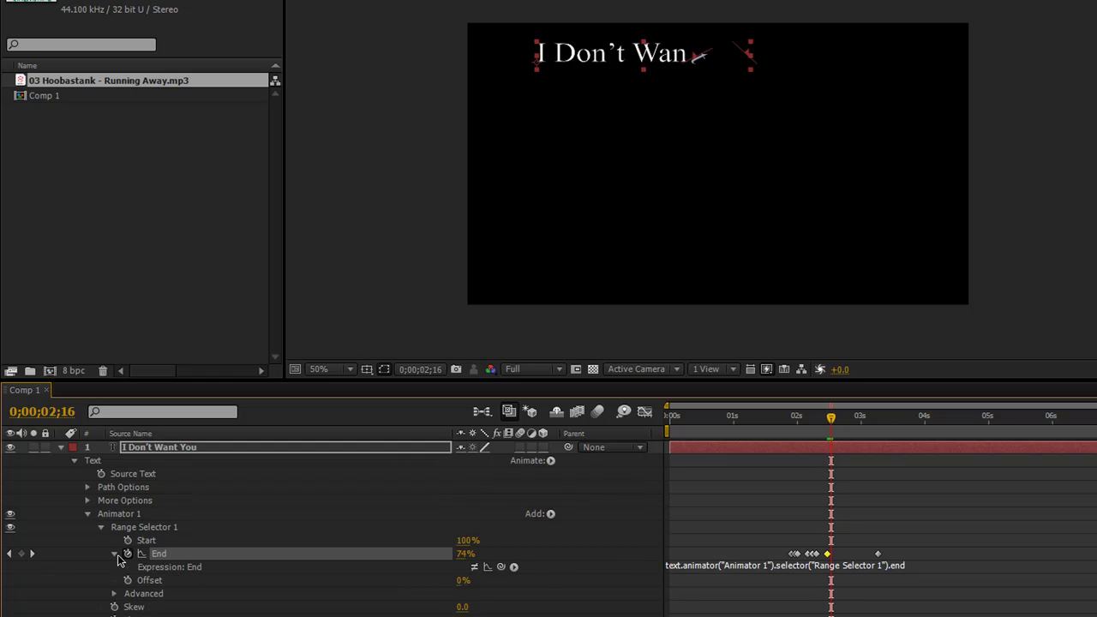
left_click(22, 553)
key("Page_Down")
key("Page_Down")
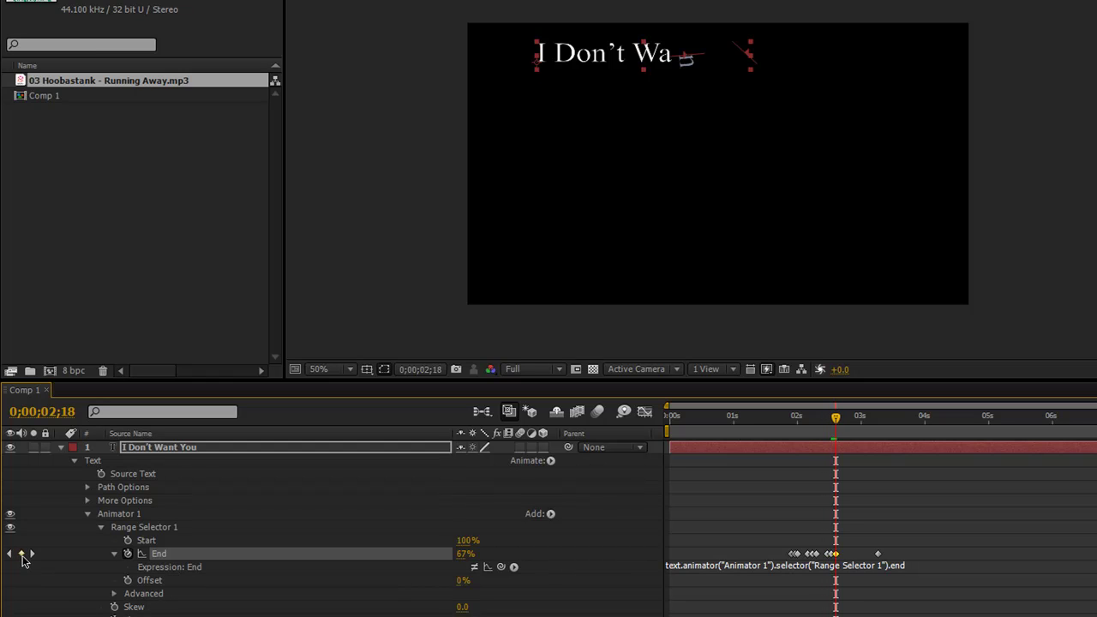
Delete the End keyframe at 0;00;03;08 and raise End at 0;00;02;26 until the whole phrase is revealed.
key("Page_Down")
key("Page_Down")
key("Page_Down")
key("Page_Down")
key("Page_Down")
key("Page_Down")
key("Page_Down")
key("Page_Down")
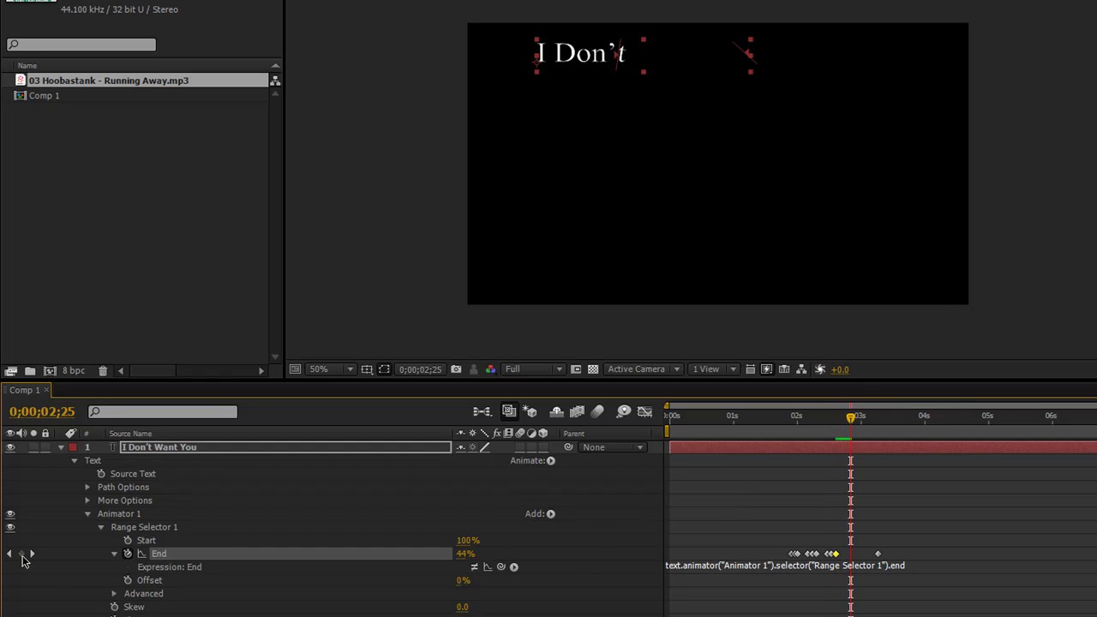
left_click(878, 554)
key("Delete")
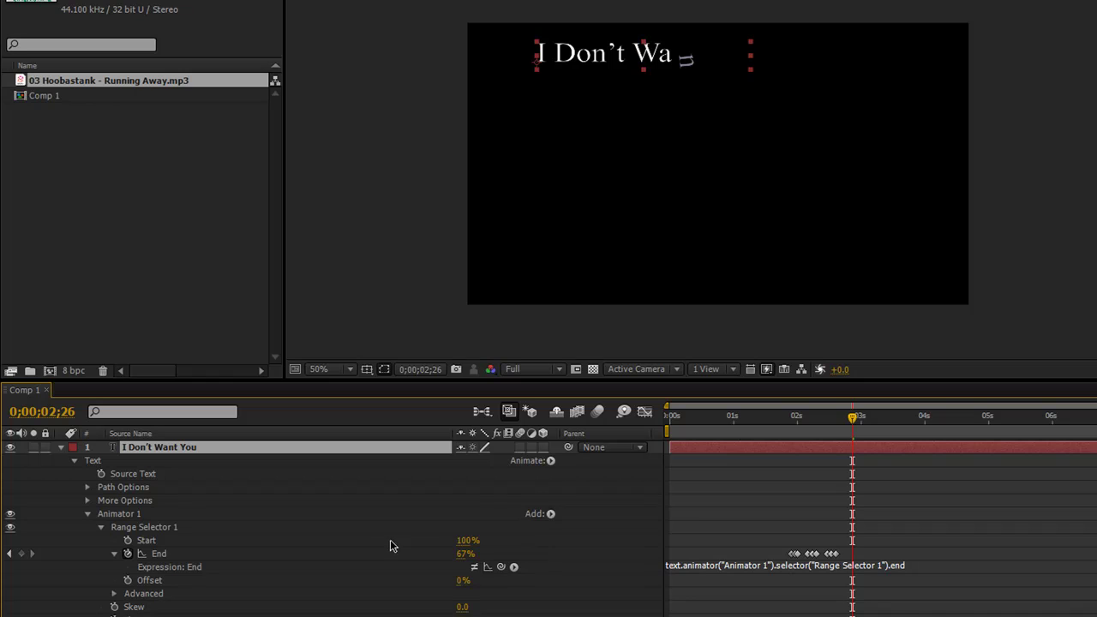
left_click_drag(460, 557, 490, 551)
Preview the lyric reveal against the music from 0;00;01;23 and again from 0;00;01;24.
left_click(783, 418)
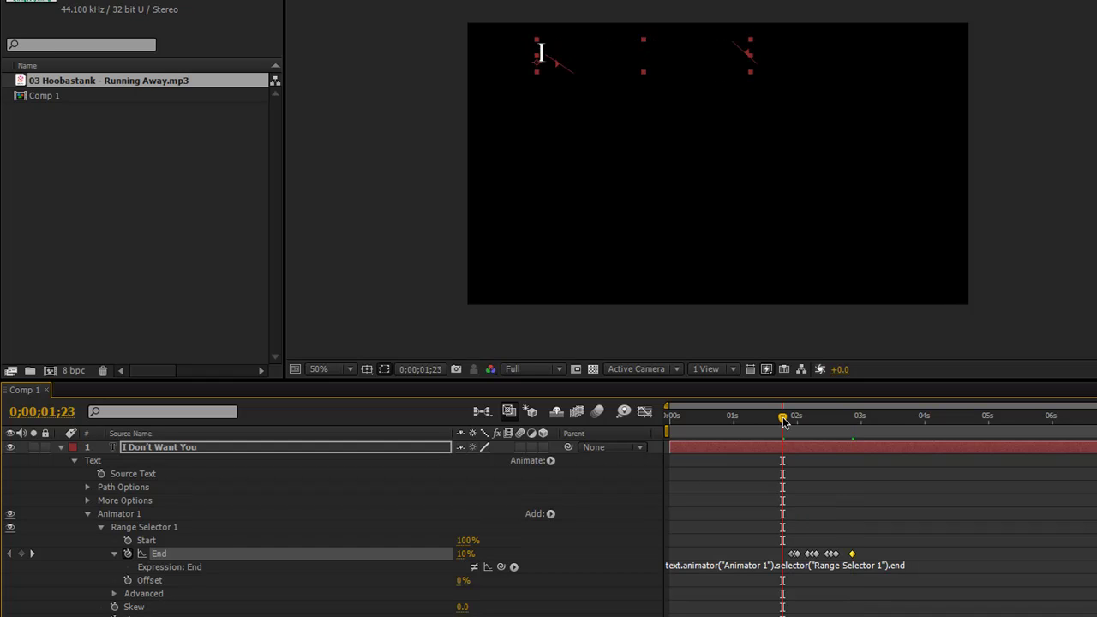
key("KP_0")
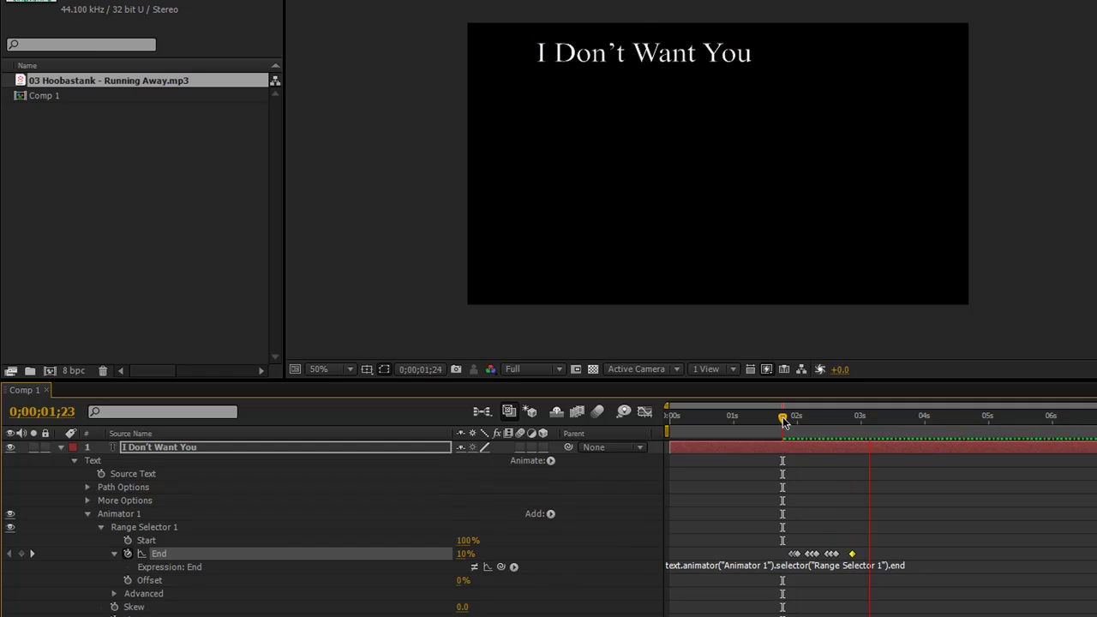
key("space")
left_click_drag(782, 420, 786, 423)
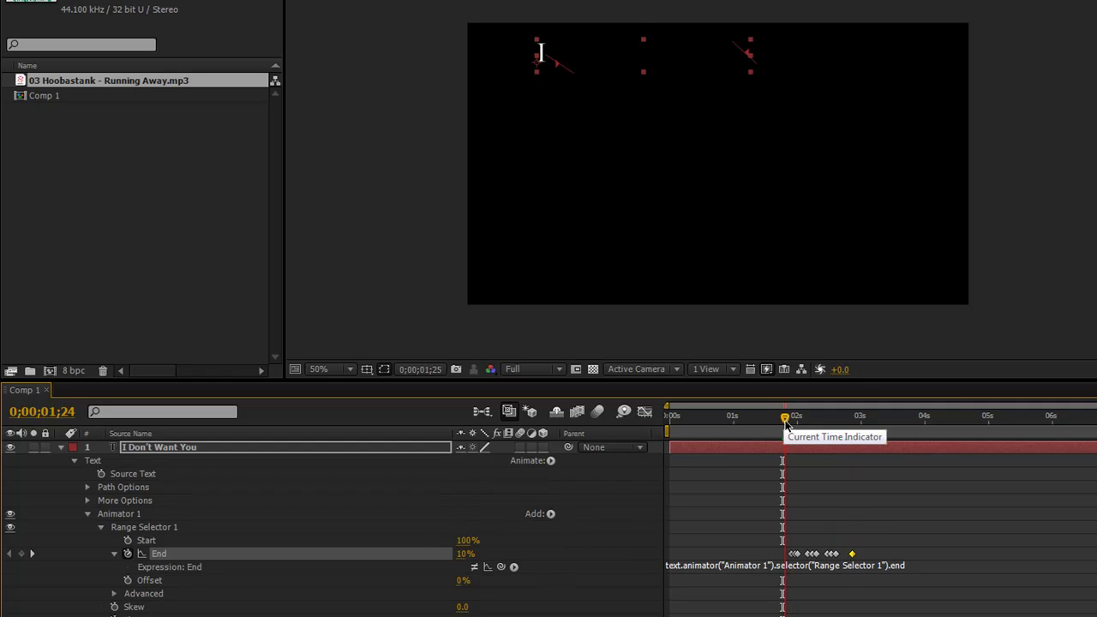
key("KP_0")
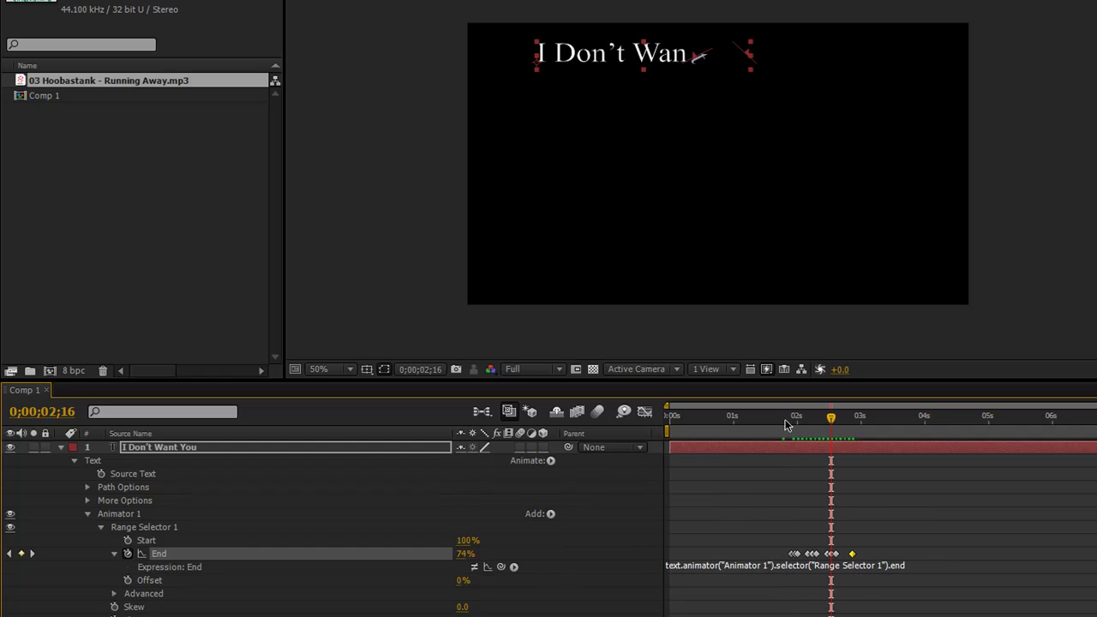
Adjust the End keyframe at 0;00;02;16 to 76% so "Want" is fully revealed, and check the reveal from 0;00;01;25 to 0;00;03;01.
left_click(832, 554)
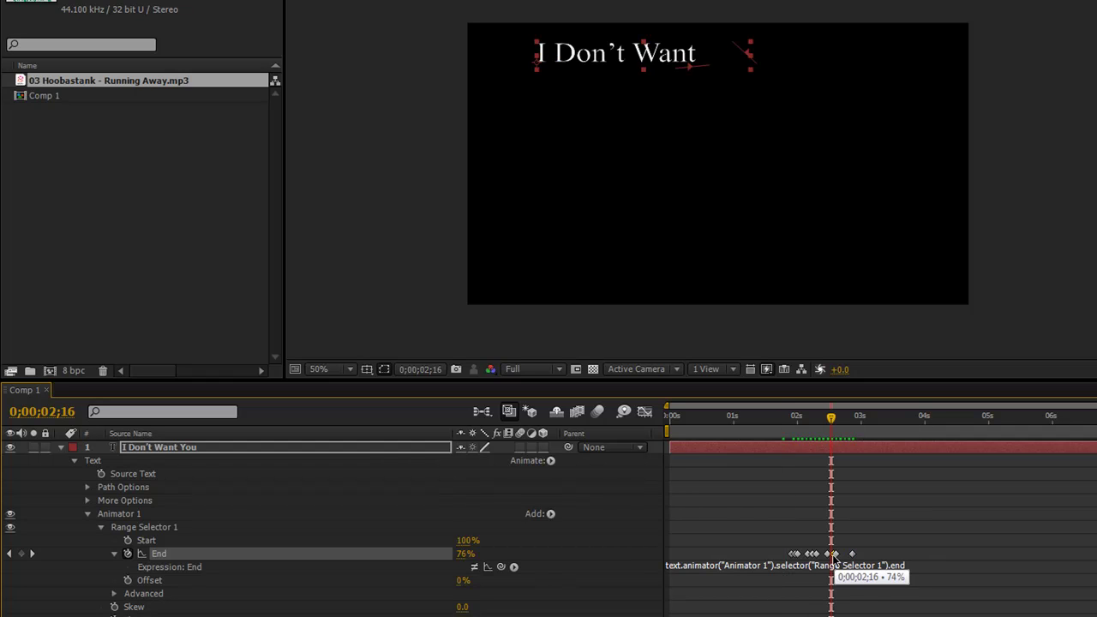
left_click(785, 435)
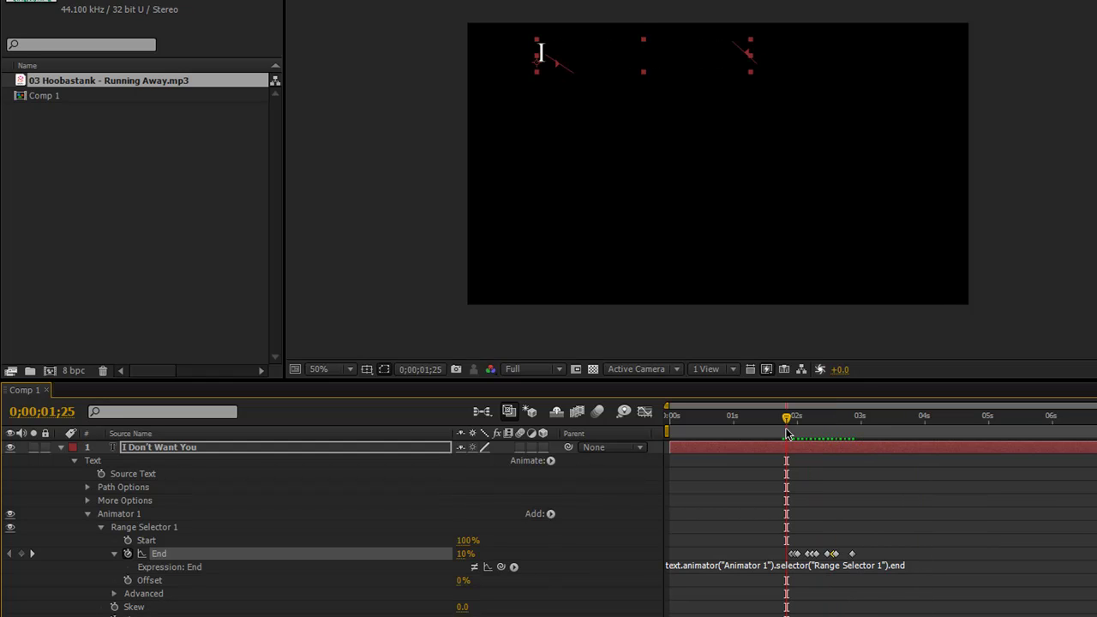
left_click(861, 425)
Show the Opacity of the "I Don't Want You" layer and add a 100% Opacity keyframe at 0;00;02;28.
left_click(799, 449)
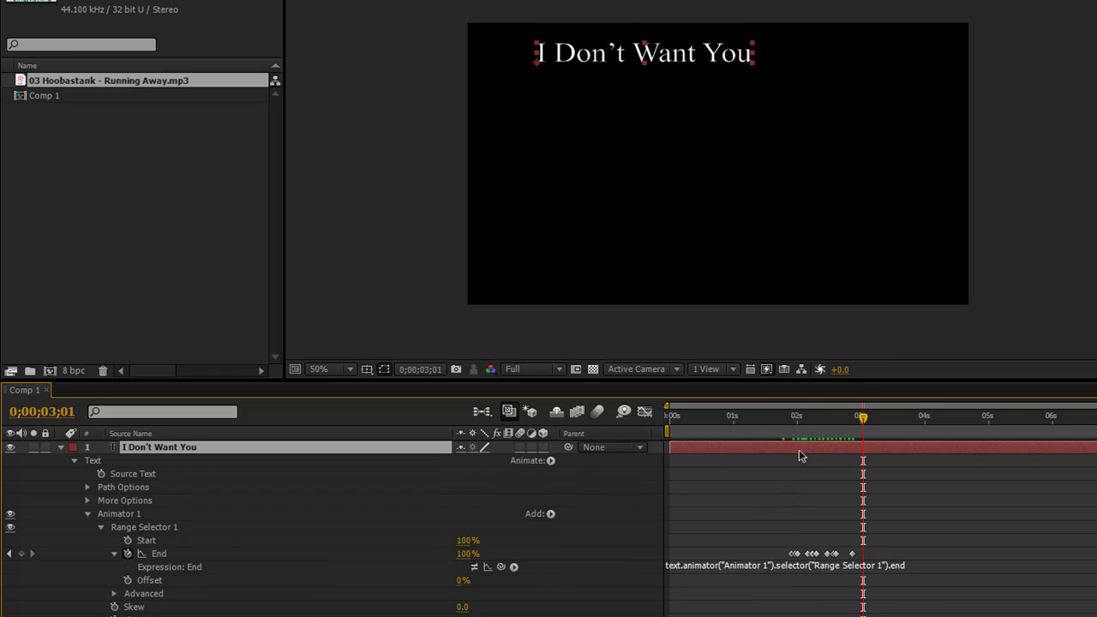
key("t")
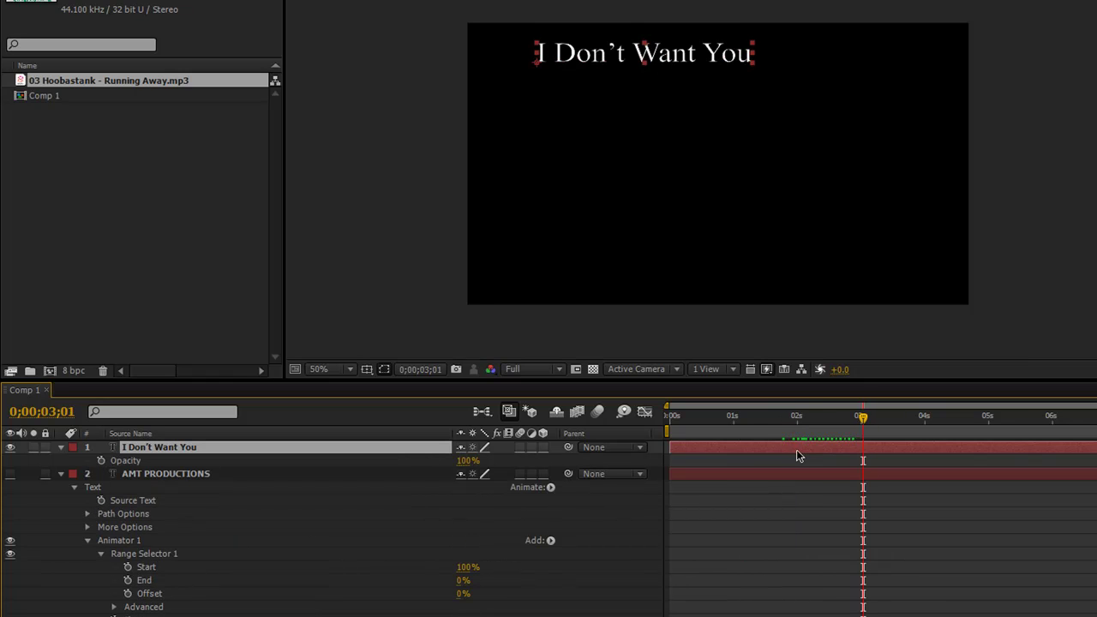
left_click(838, 419)
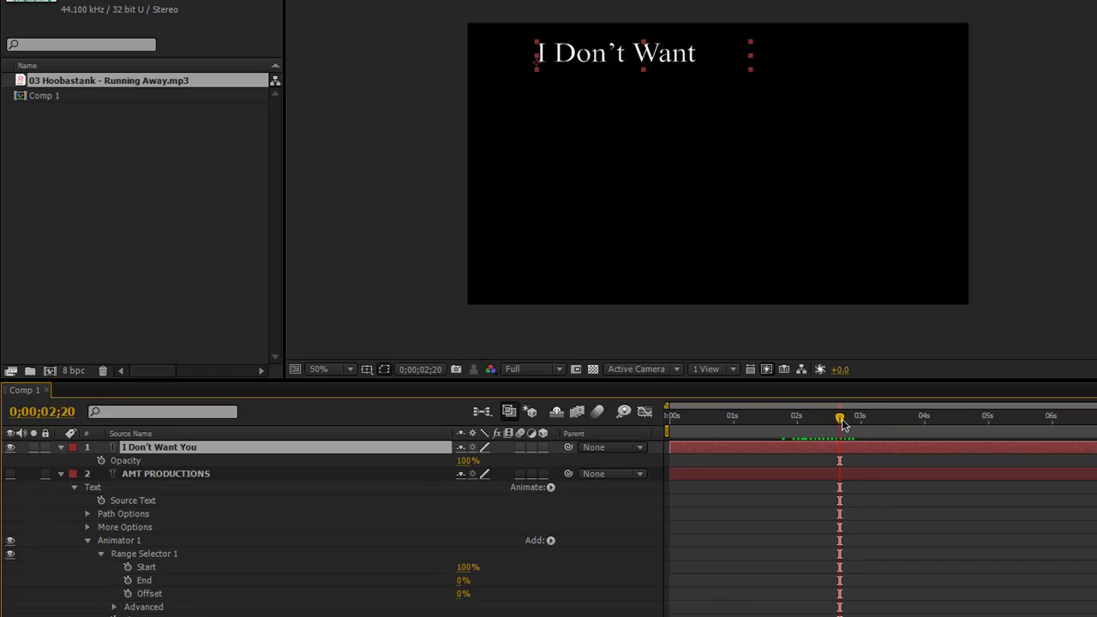
left_click_drag(840, 418, 856, 417)
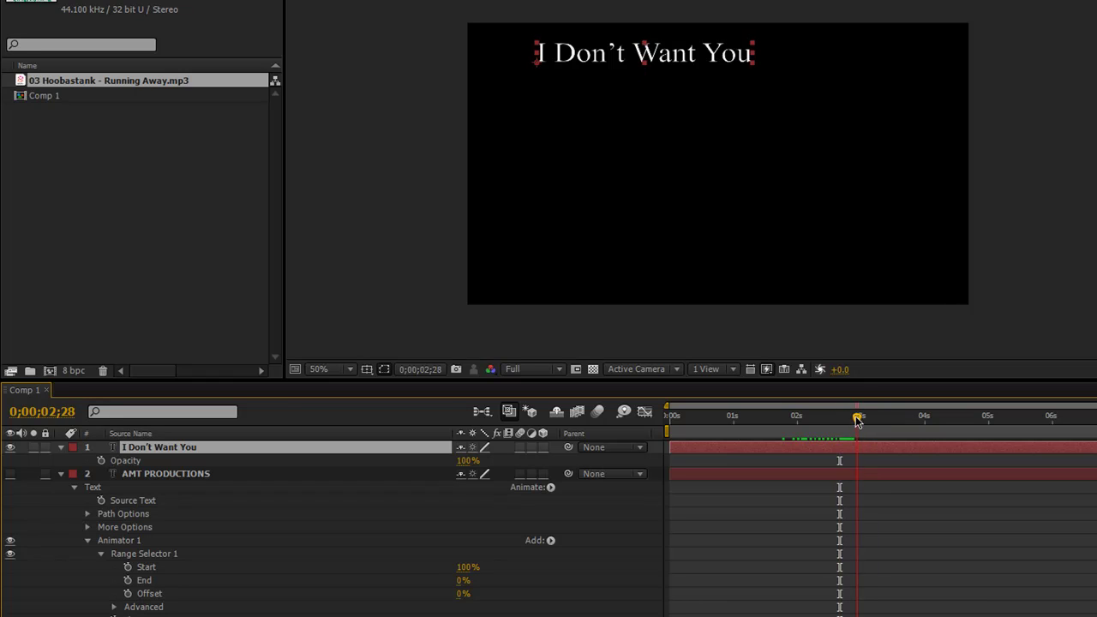
left_click(101, 460)
Advance six frames to 0;00;03;04 and set the "I Don't Want You" layer's Opacity to 0% to fade it out.
key("Page_Down")
key("Page_Down")
key("Page_Down")
key("Page_Down")
key("Page_Down")
key("Page_Down")
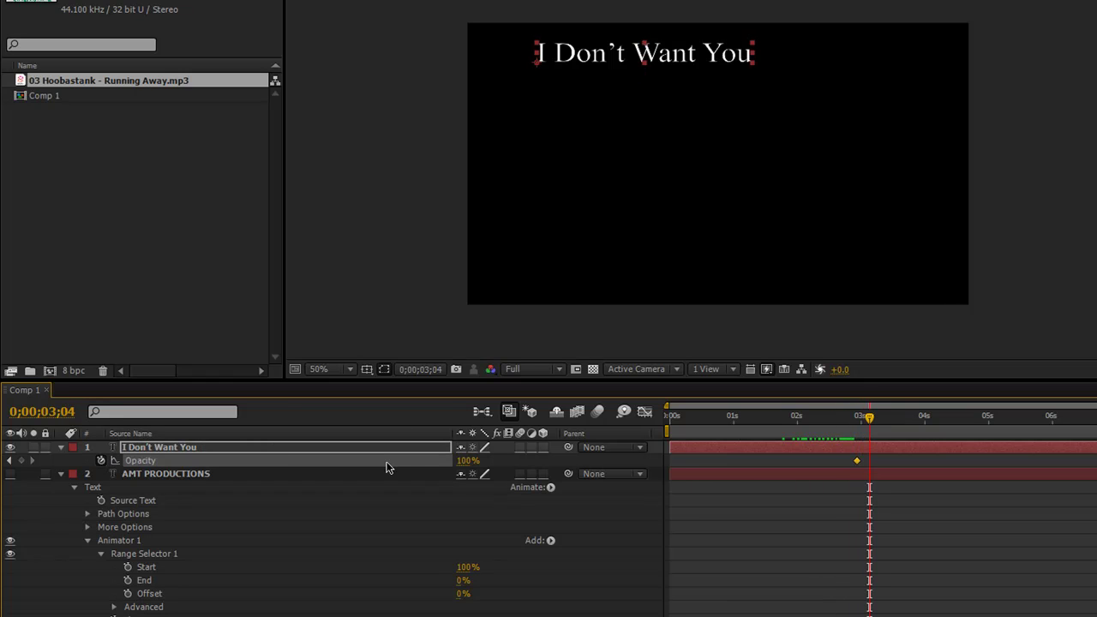
left_click(464, 460)
type("0")
key("Return")
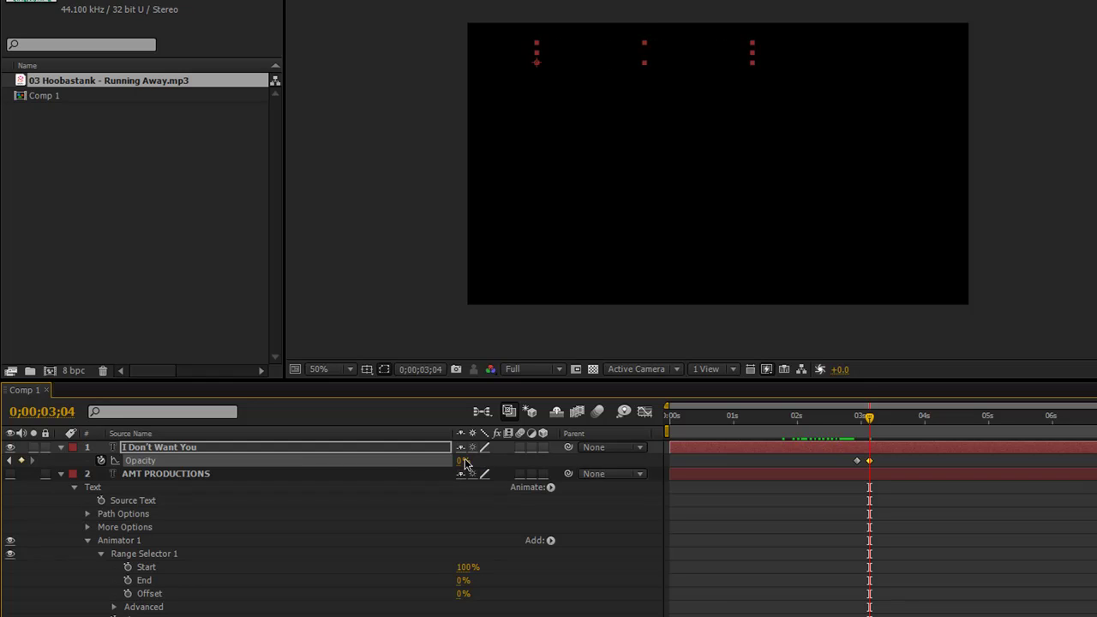
Play the reveal and fade-out from 0;00;01;28 and settle on 0;00;03;14 as the start of the next lyric.
left_click_drag(871, 416, 794, 434)
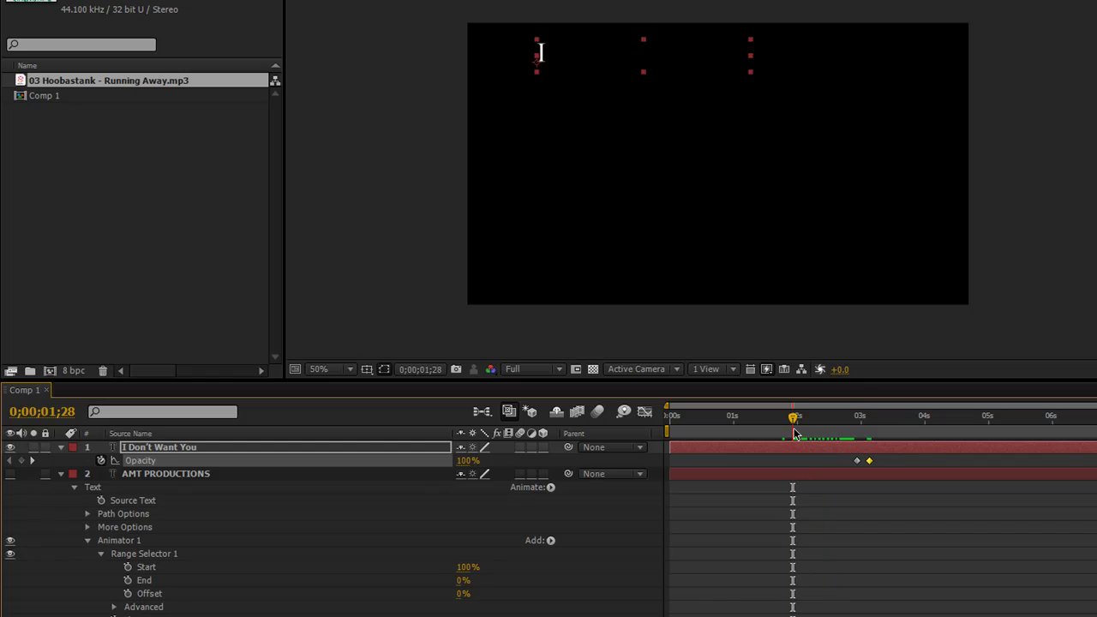
key("space")
key("Page_Up")
key("Page_Up")
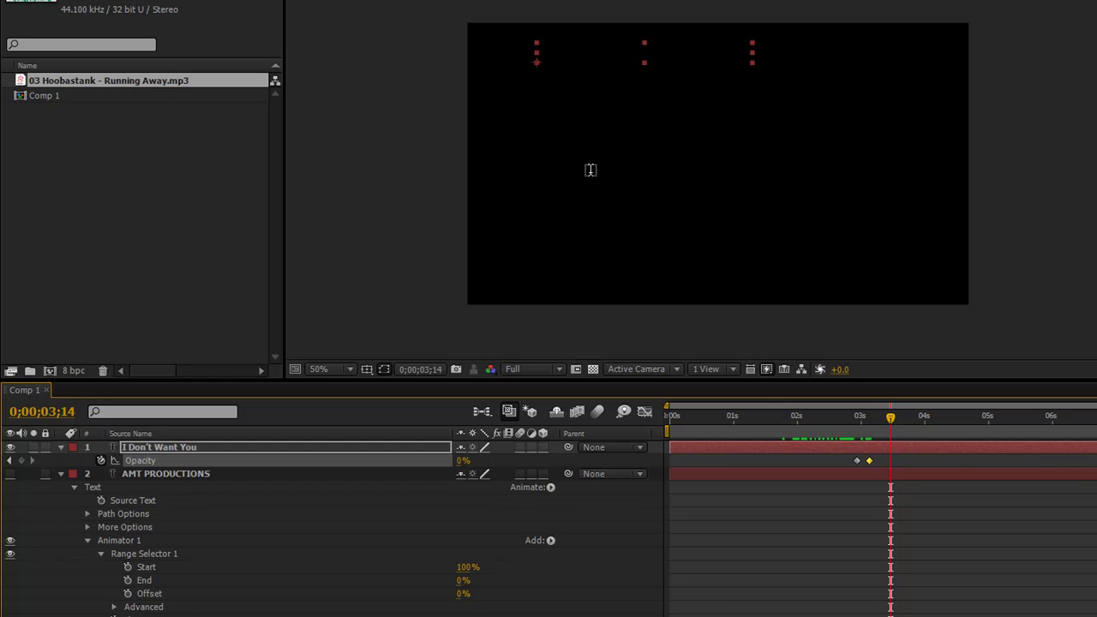
Create the text layer "To Give it all up" near the middle of the frame and paste the reused text animator onto it.
left_click(584, 147)
type("To Gi")
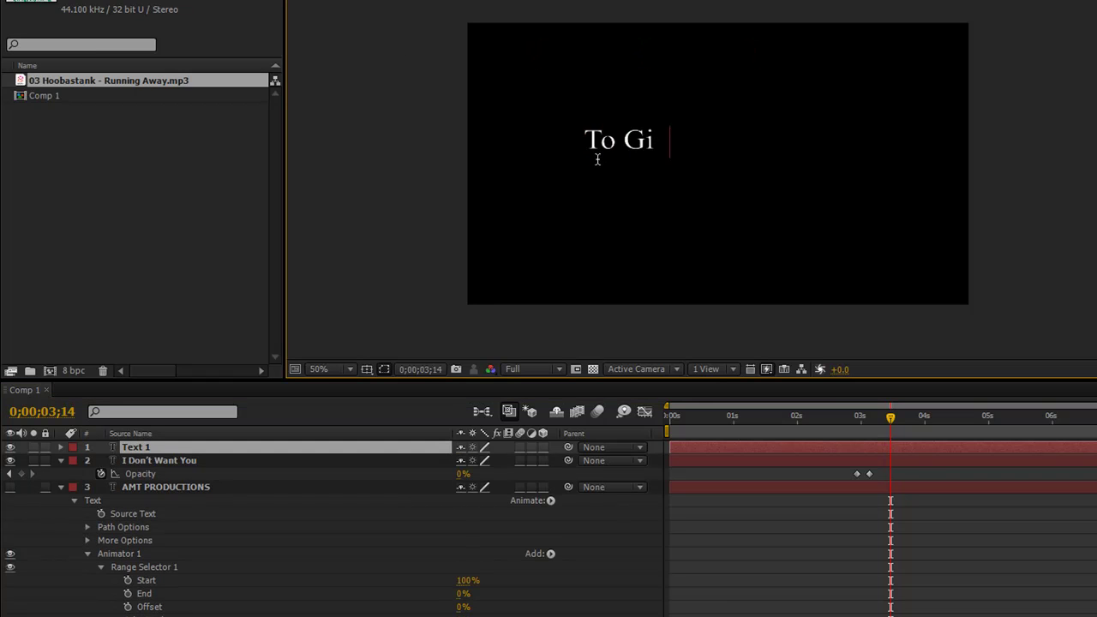
type("ve it all up")
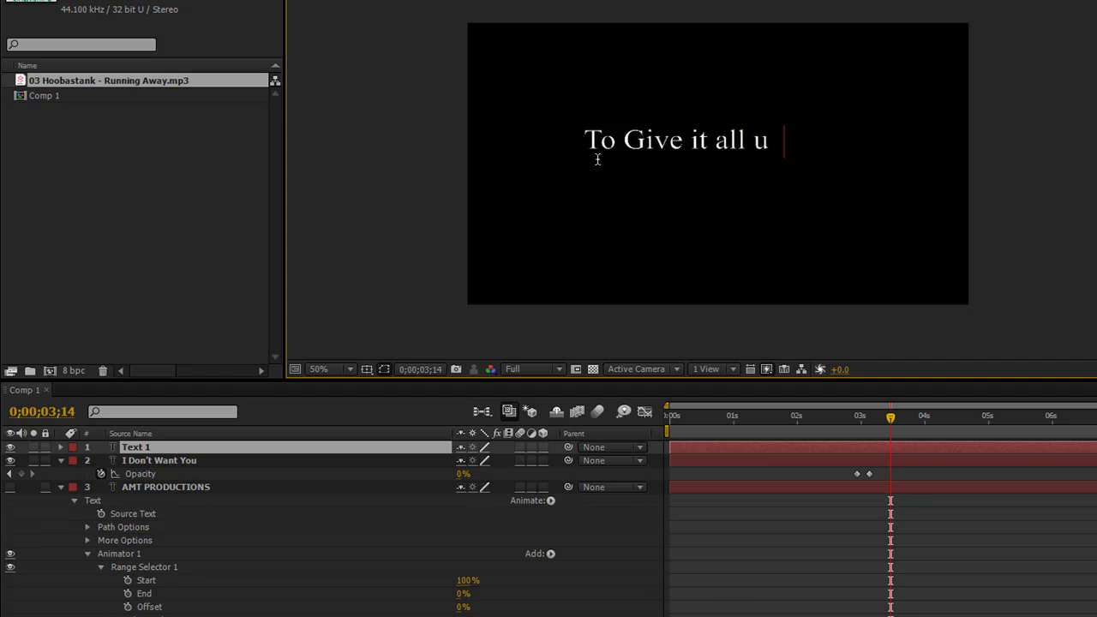
left_click(199, 443)
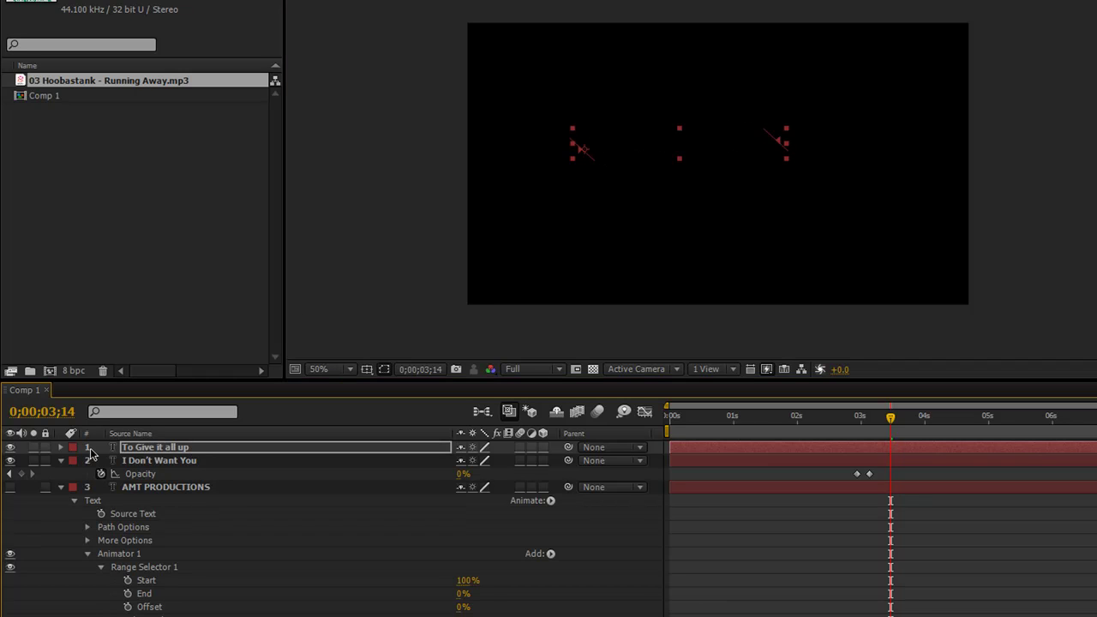
Reveal Range Selector 1 of the "To Give it all up" layer's Animator 1 and add a 100% Start keyframe at 0;00;03;14.
left_click(61, 446)
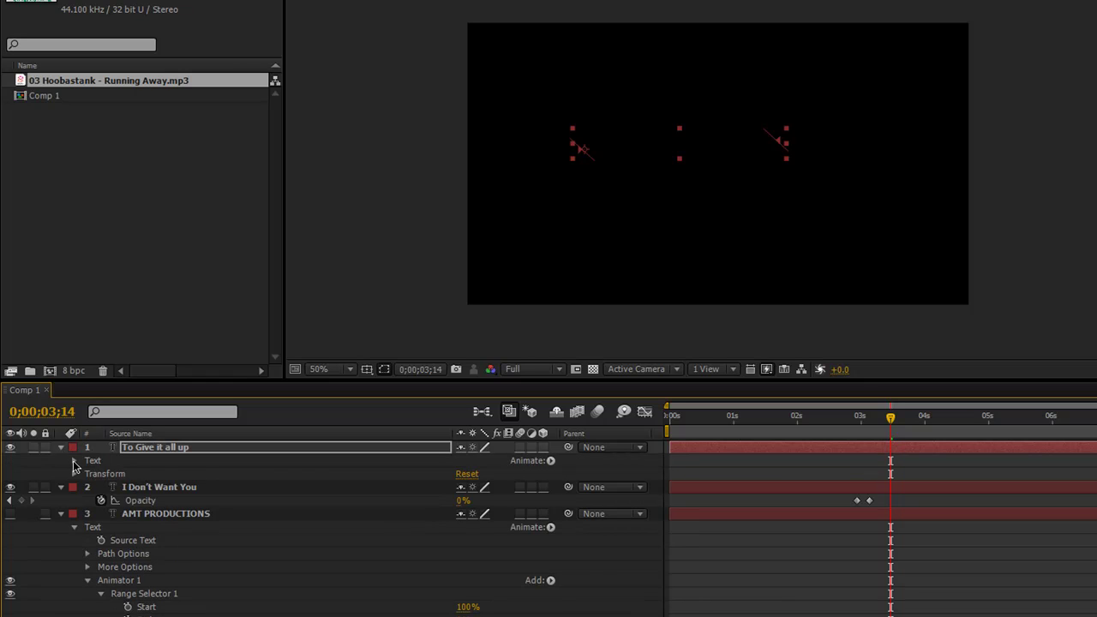
left_click(74, 461)
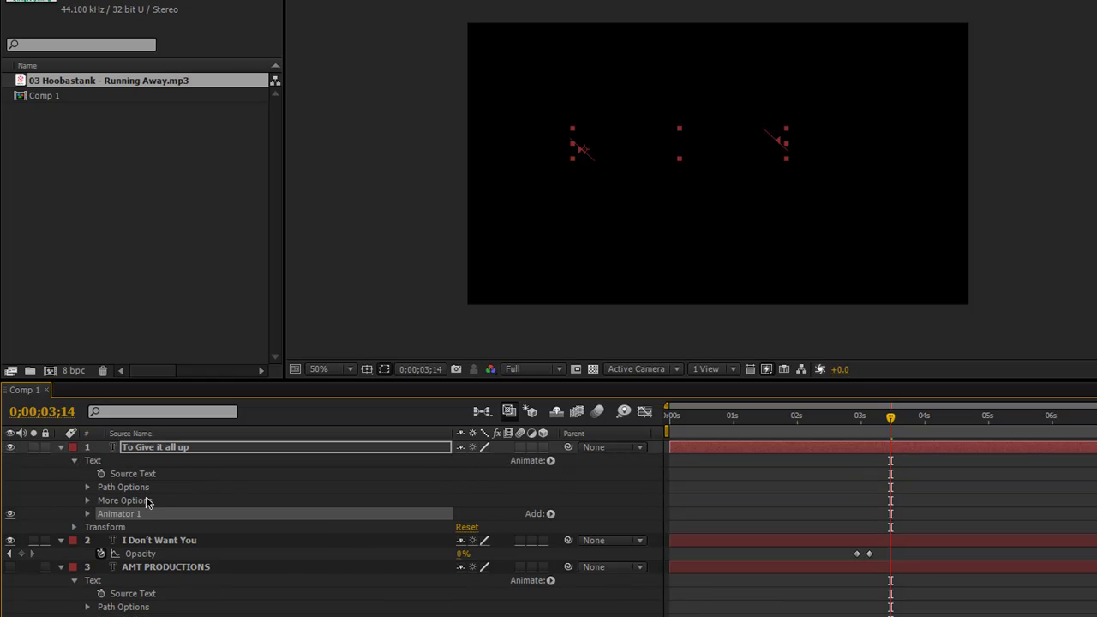
left_click(87, 513)
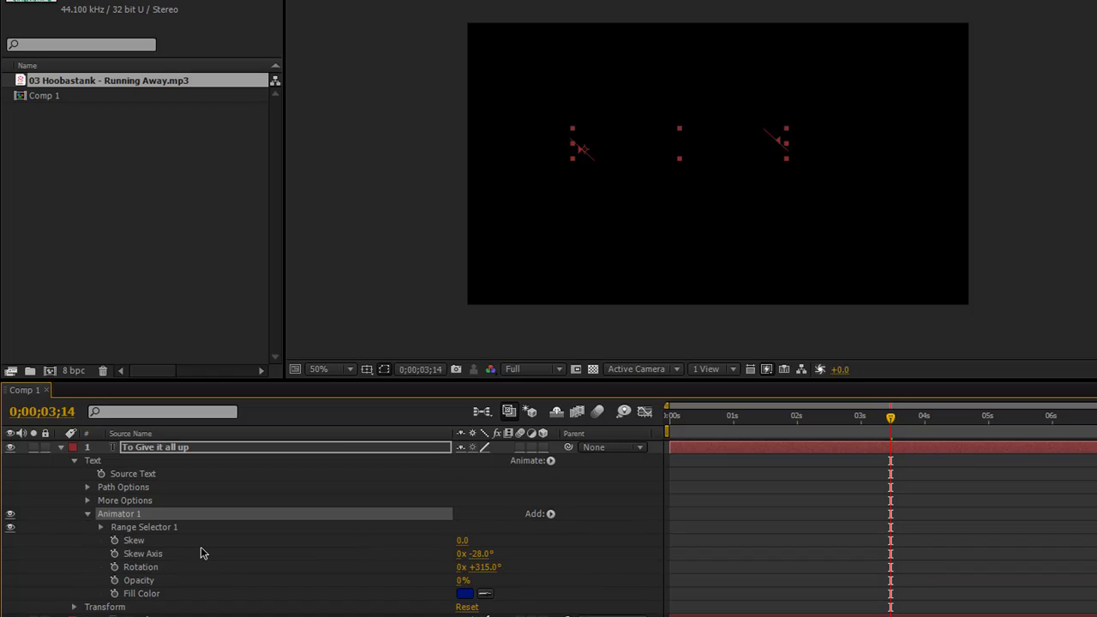
left_click(101, 526)
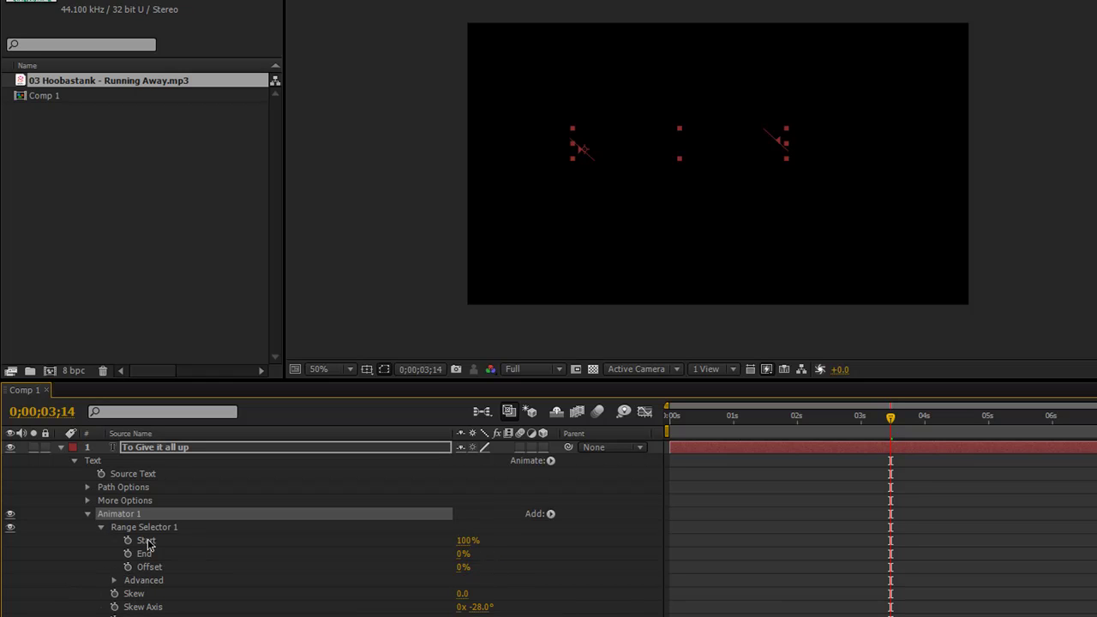
left_click(127, 540)
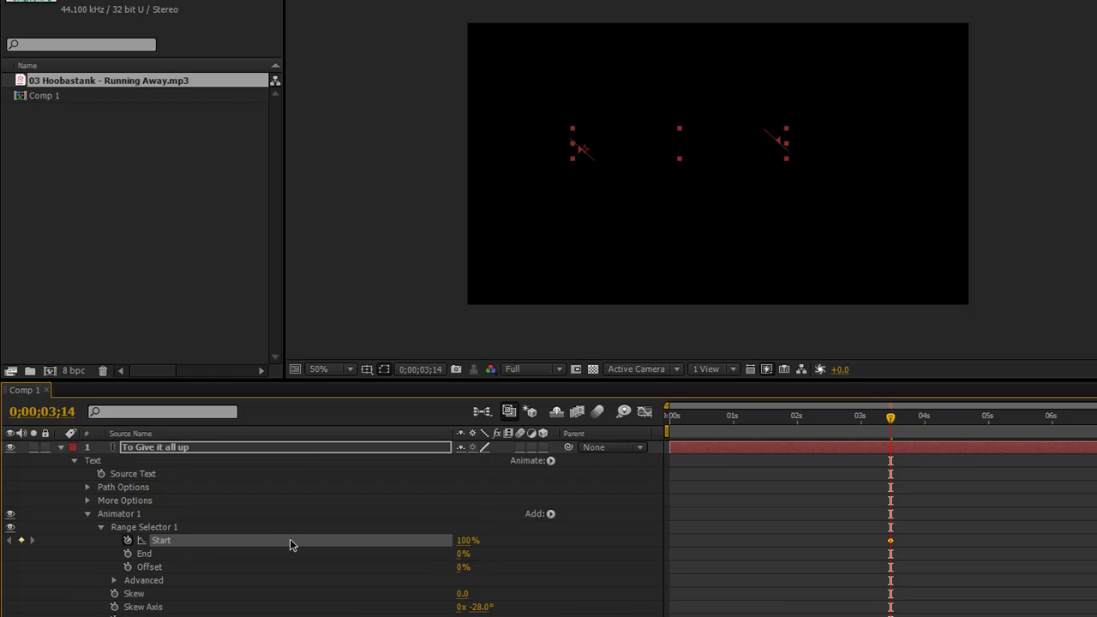